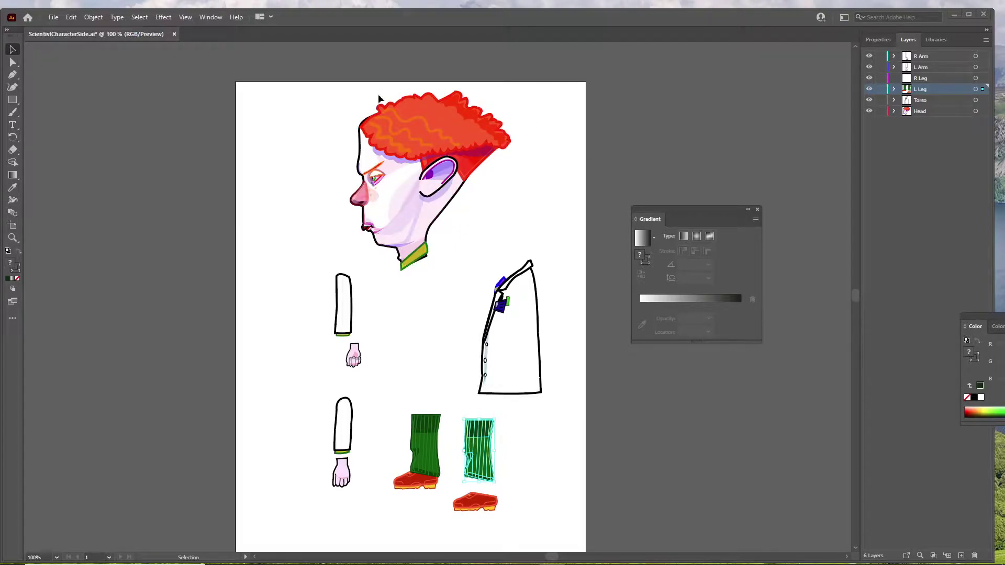
Move the character's head up and to the right, above the torso artwork
left_click(468, 134)
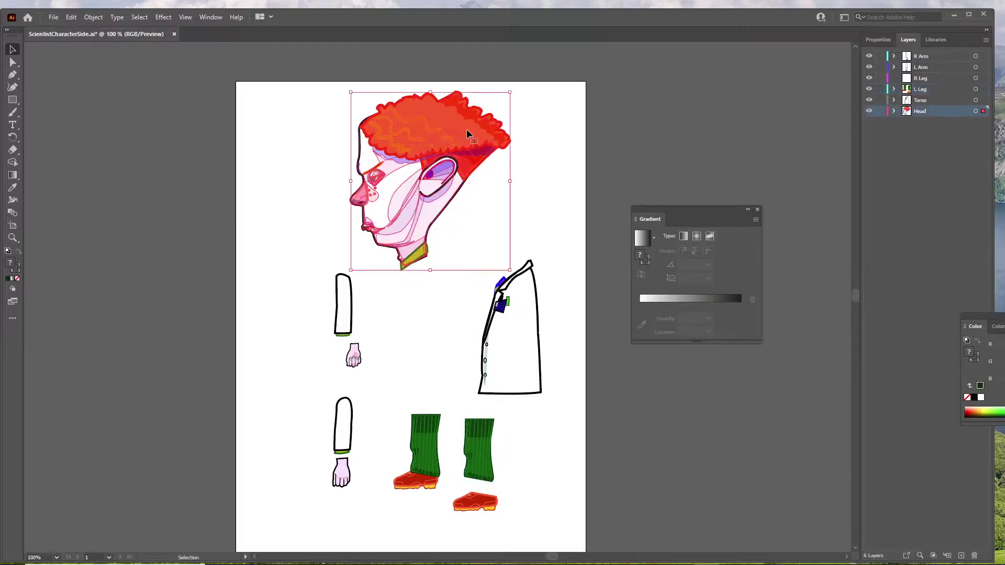
left_click_drag(443, 172, 498, 148)
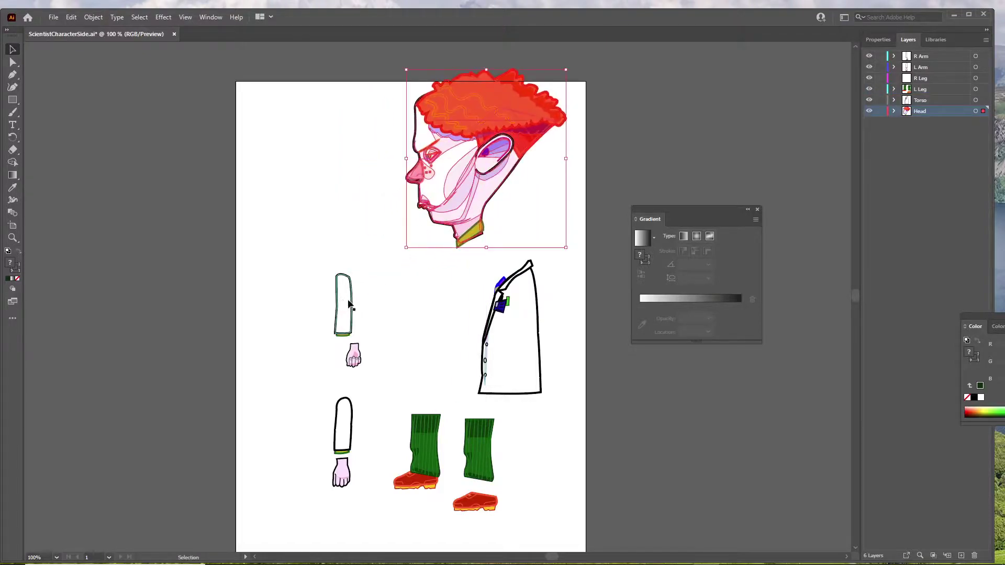
left_click(393, 307)
left_click(511, 337)
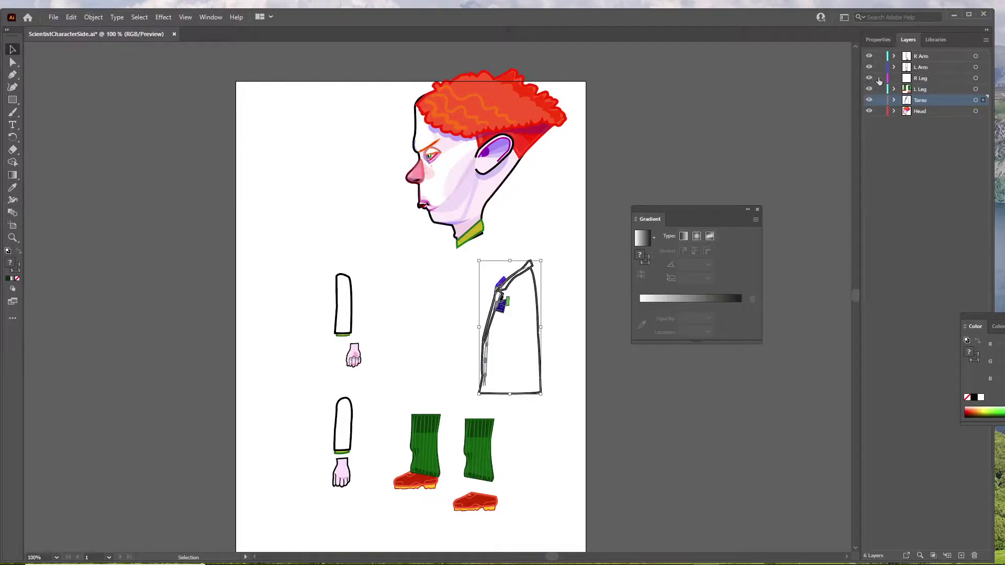
left_click(354, 355)
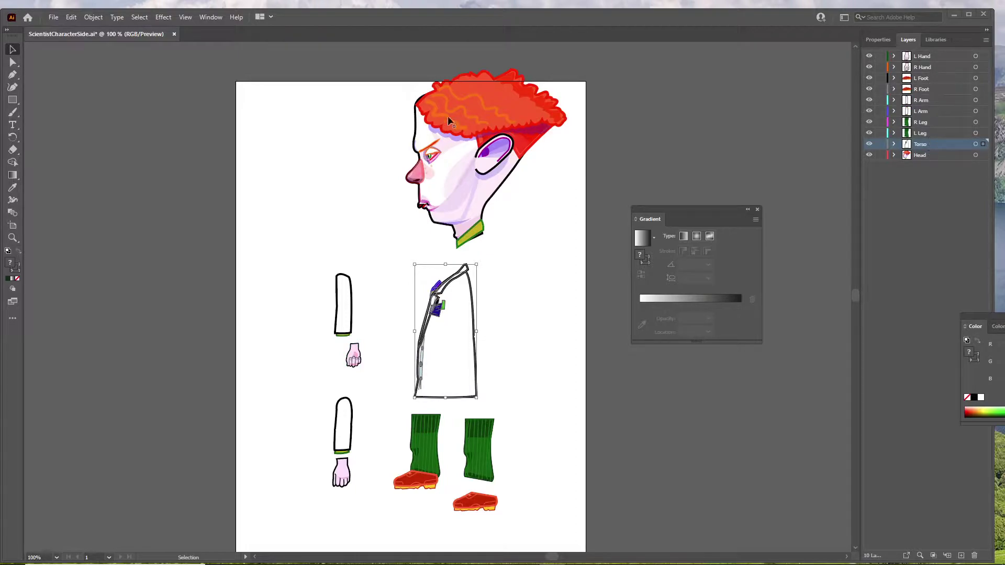
Save the character artwork and switch to Scene 1 of LayerParentingWalkCycle.fla in Adobe Animate
left_click(46, 18)
left_click(70, 114)
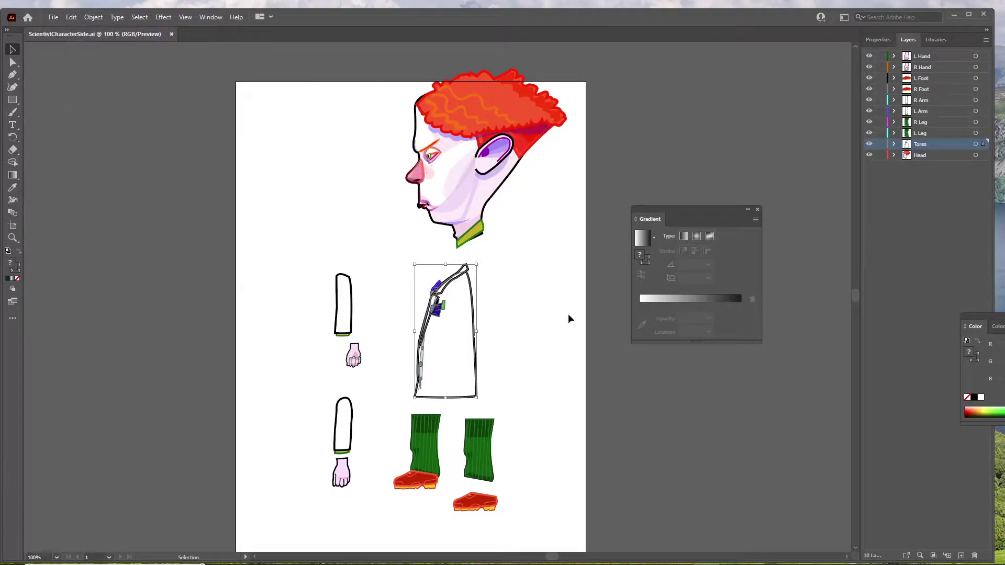
mouse_move(555, 562)
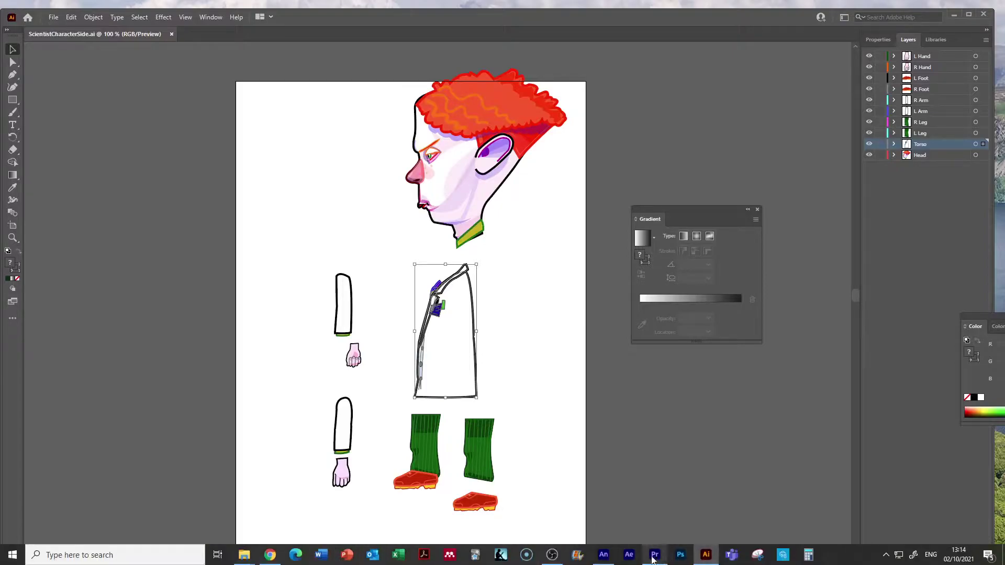
left_click(605, 556)
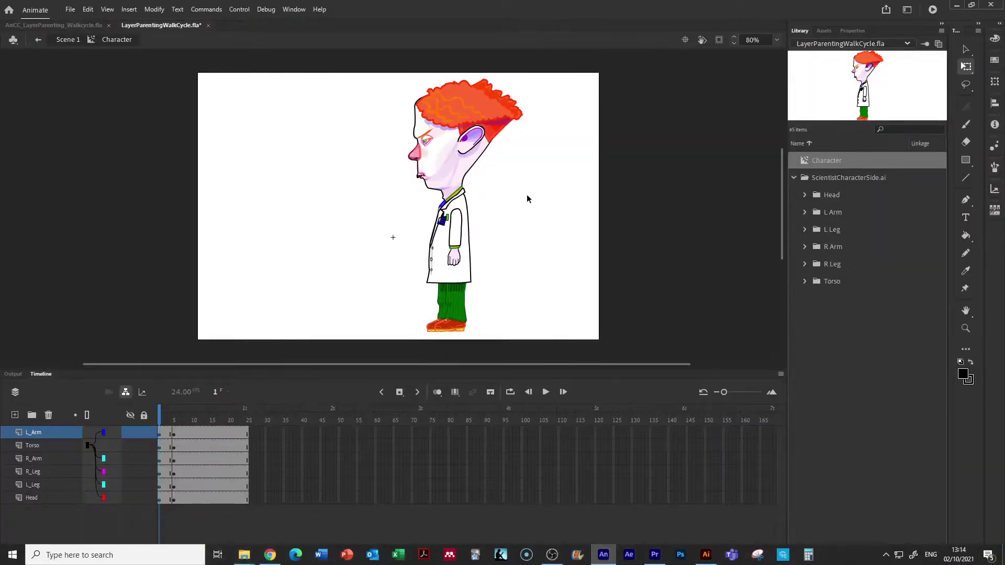
left_click(70, 39)
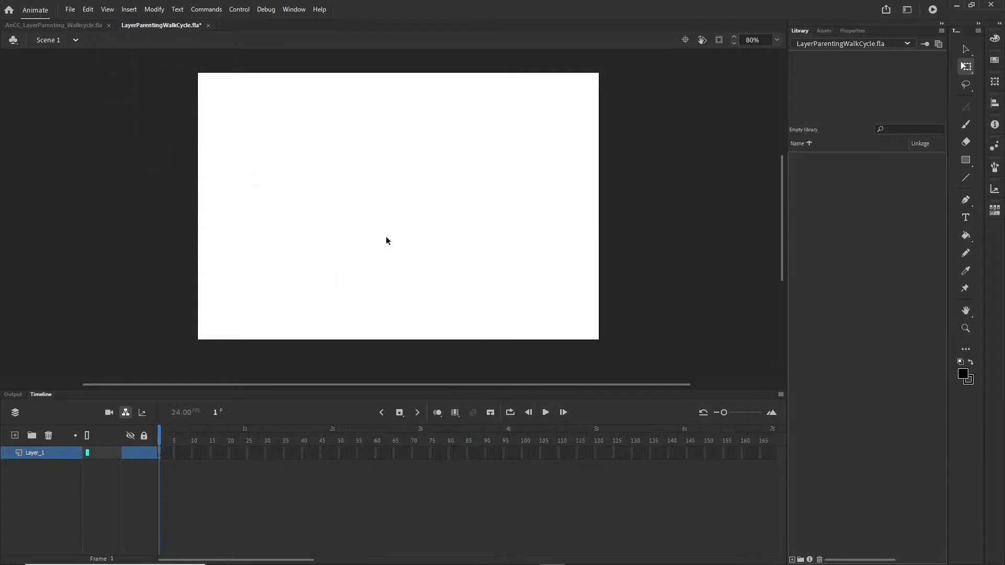
Import ScientistCharacterSide.ai from the Desktop to the stage, converting its layers to Animate layers
left_click(71, 11)
mouse_move(135, 164)
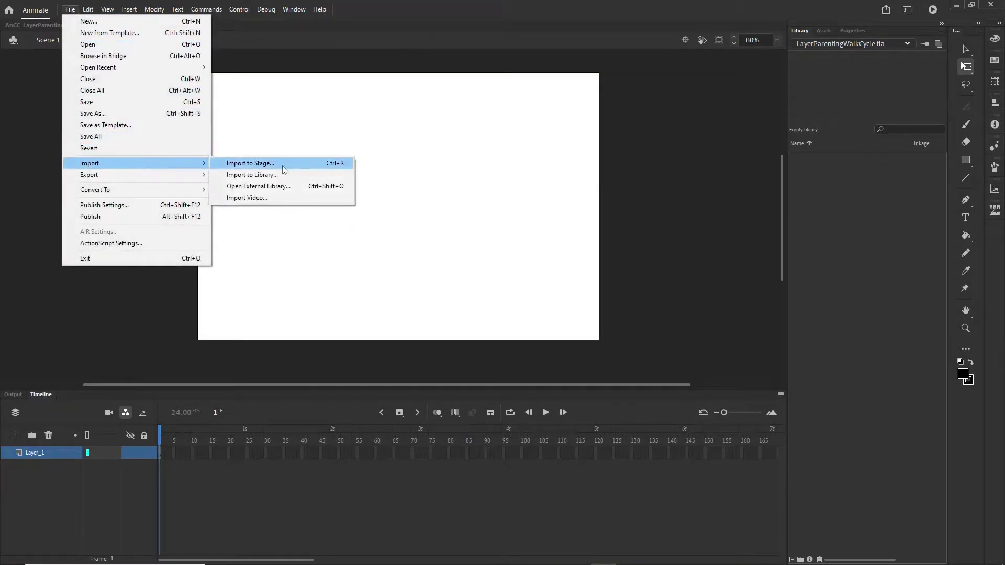
left_click(271, 164)
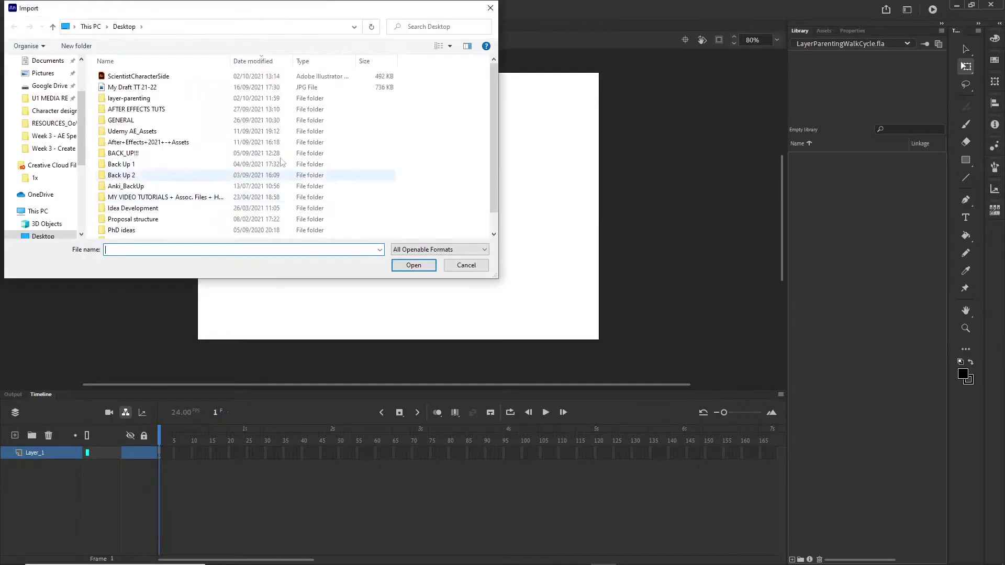
left_click(119, 78)
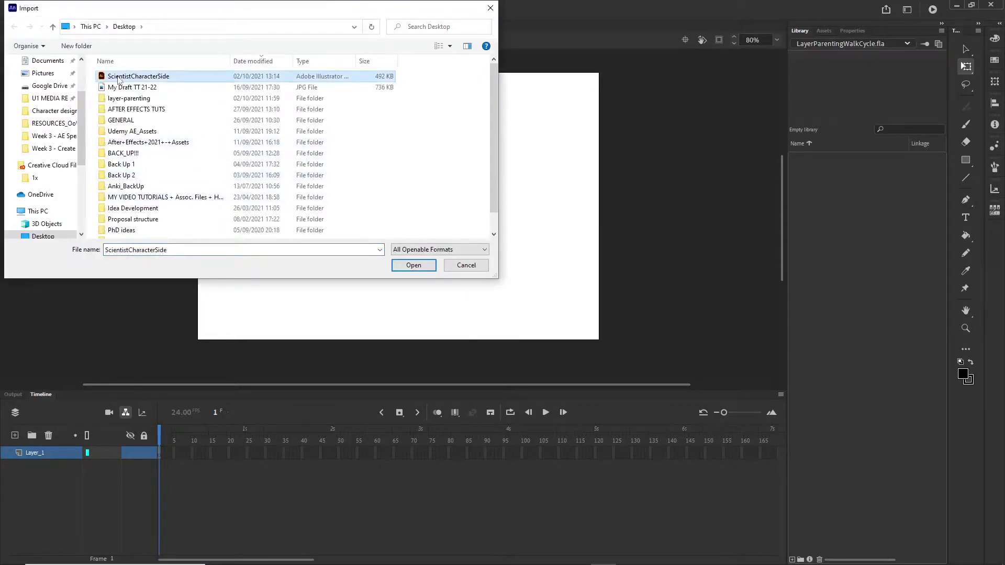
left_click(423, 267)
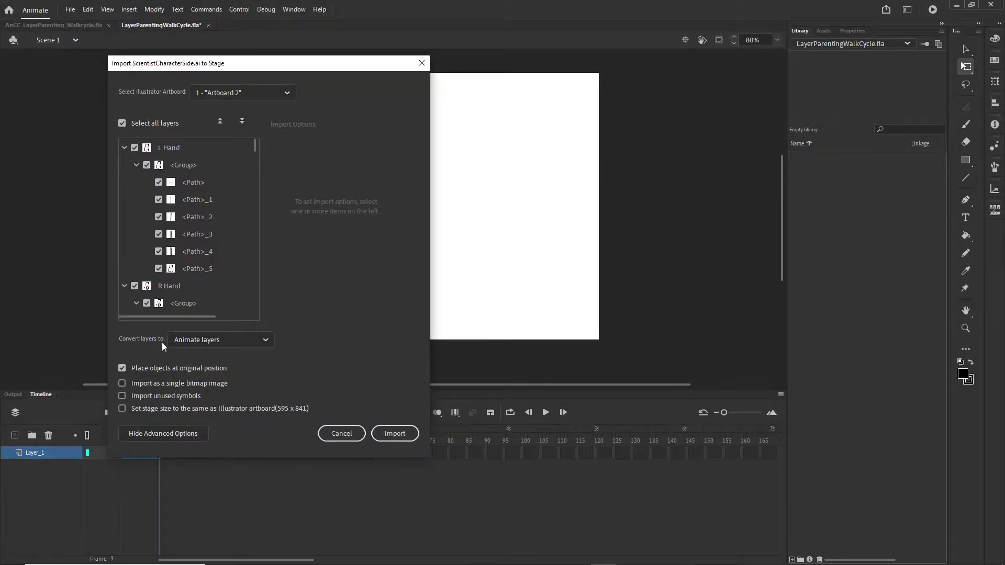
left_click(190, 337)
left_click(196, 360)
left_click(404, 436)
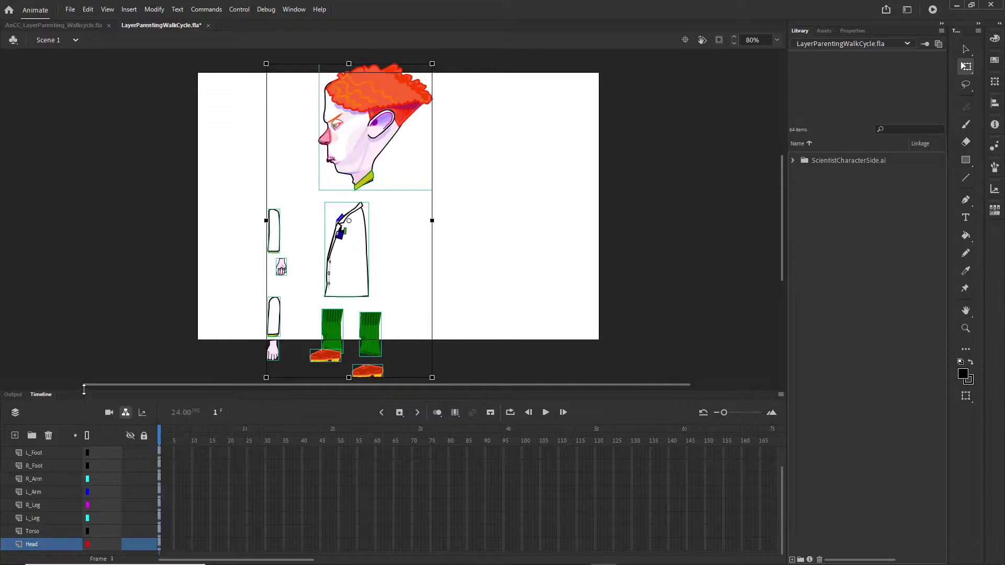
Create a new movie clip symbol named Character
left_click_drag(84, 390, 84, 333)
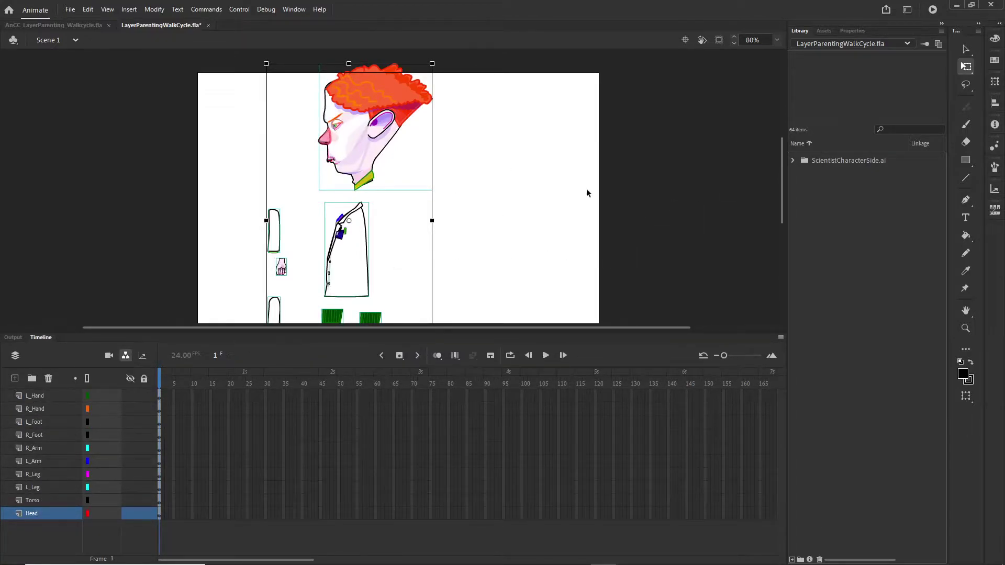
left_click_drag(538, 331, 538, 427)
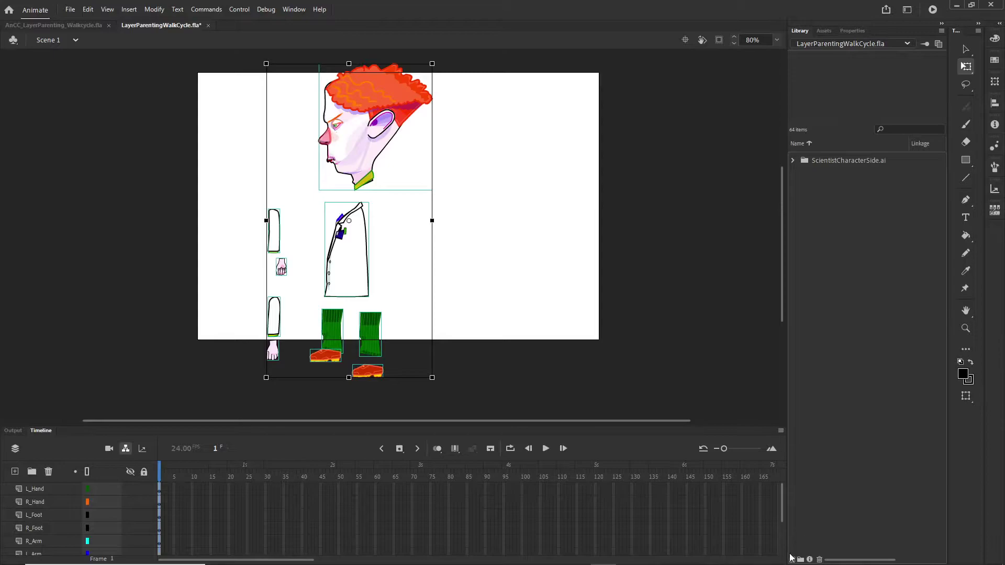
left_click(792, 560)
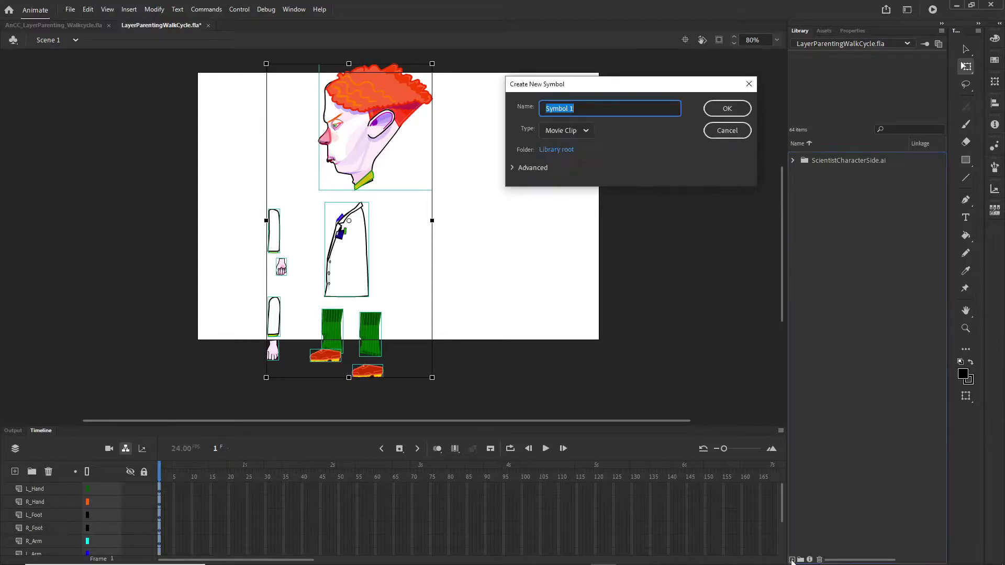
type("Character")
left_click(740, 111)
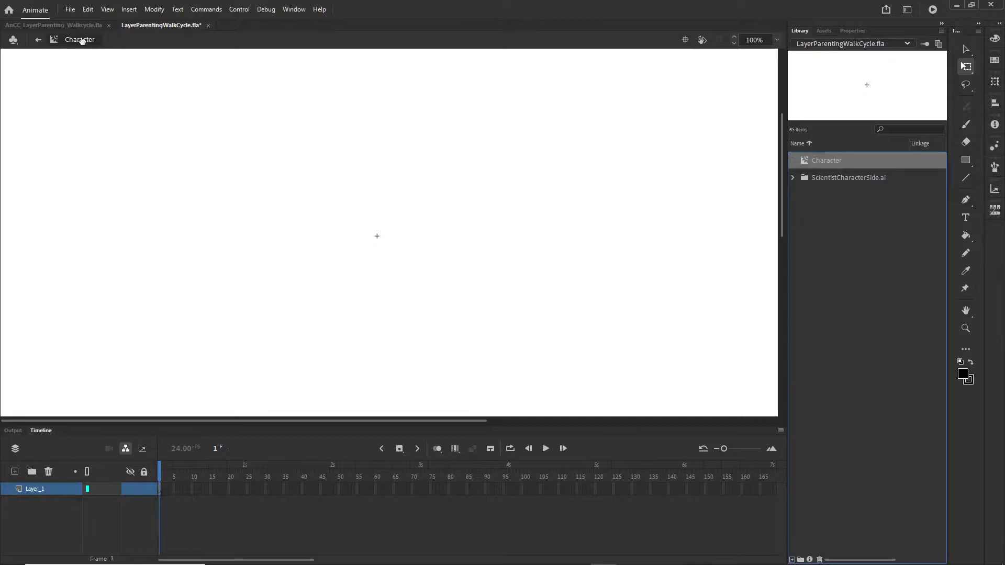
Return to Scene 1 and cut all the body-part layers from L_Hand to Head
left_click(38, 40)
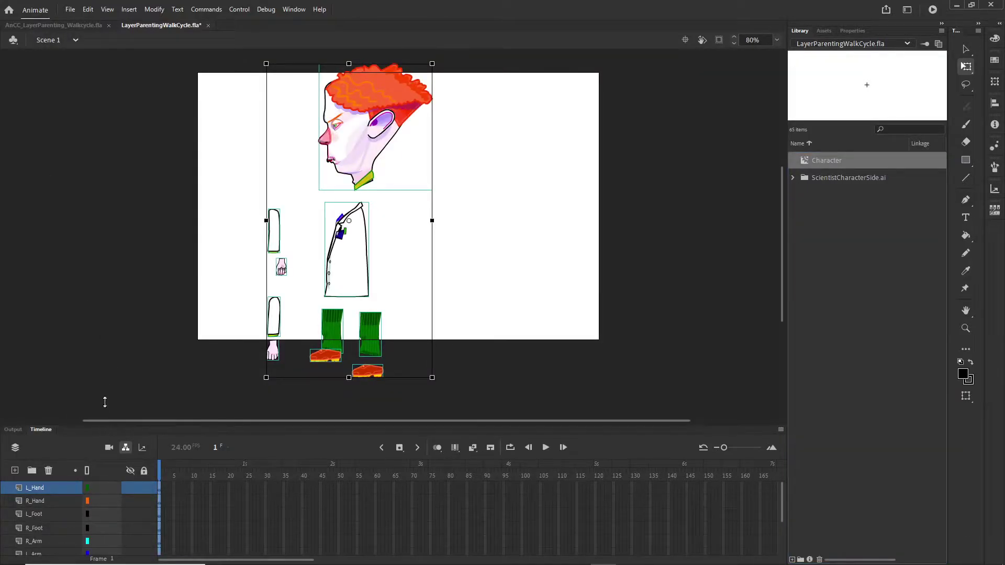
left_click_drag(105, 409, 105, 281)
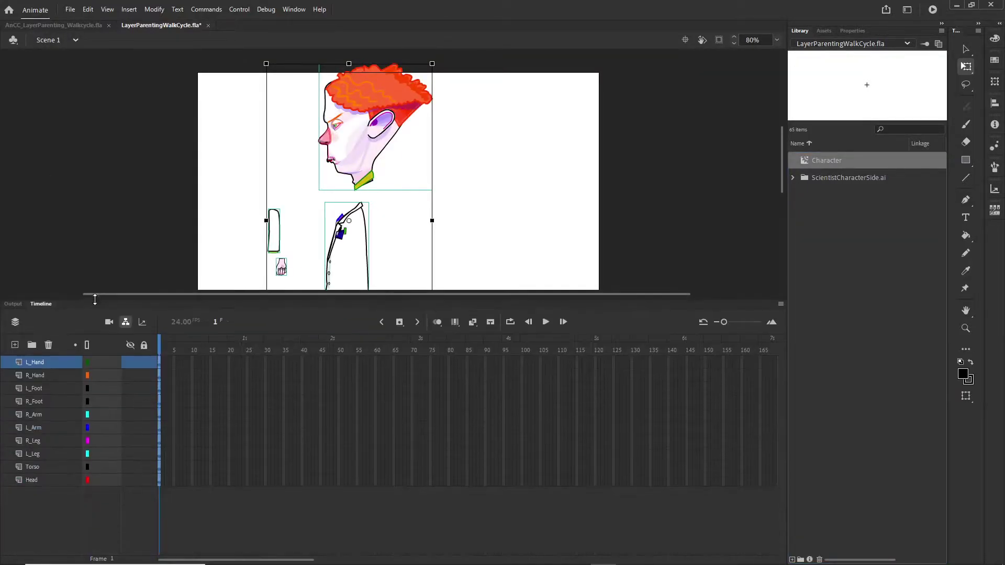
left_click(39, 480, "shift")
right_click(39, 404)
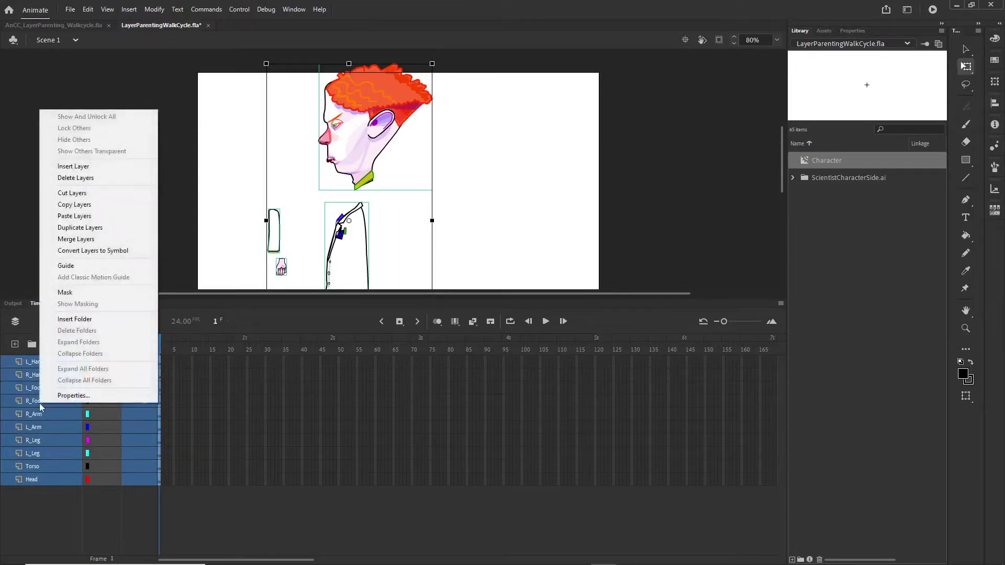
left_click(81, 194)
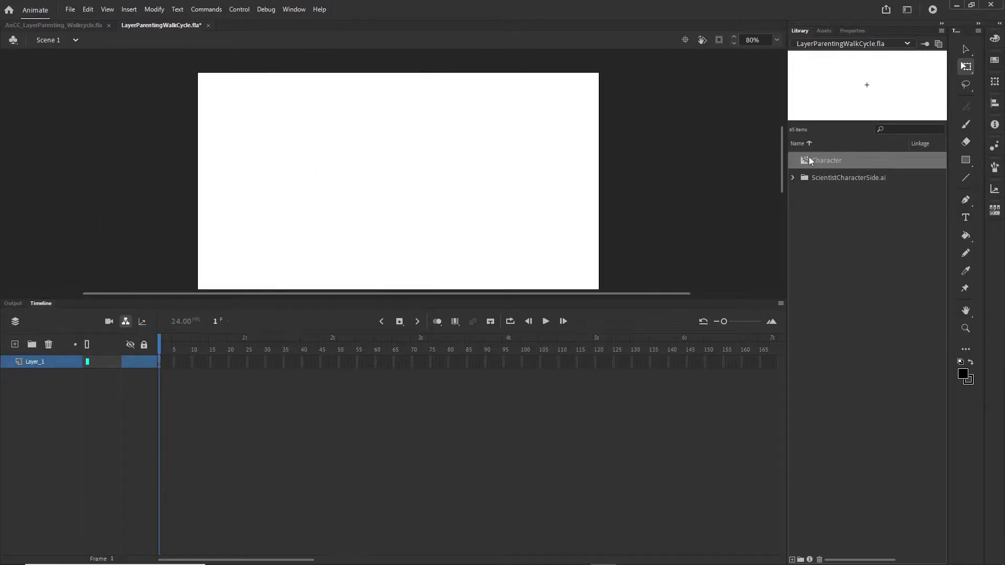
Paste the cut layers into the Character symbol and delete its empty Layer_1
double_click(833, 97)
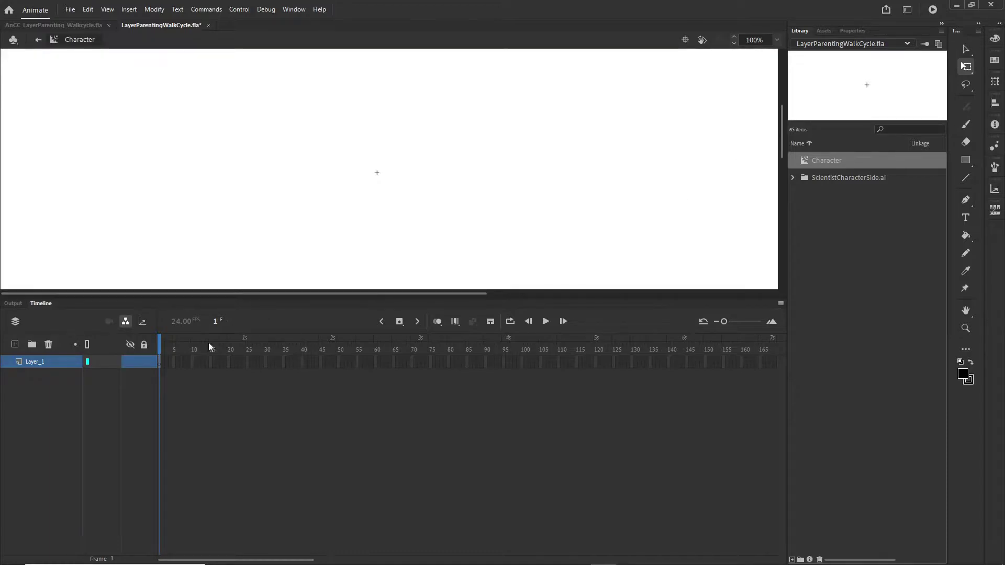
right_click(46, 363)
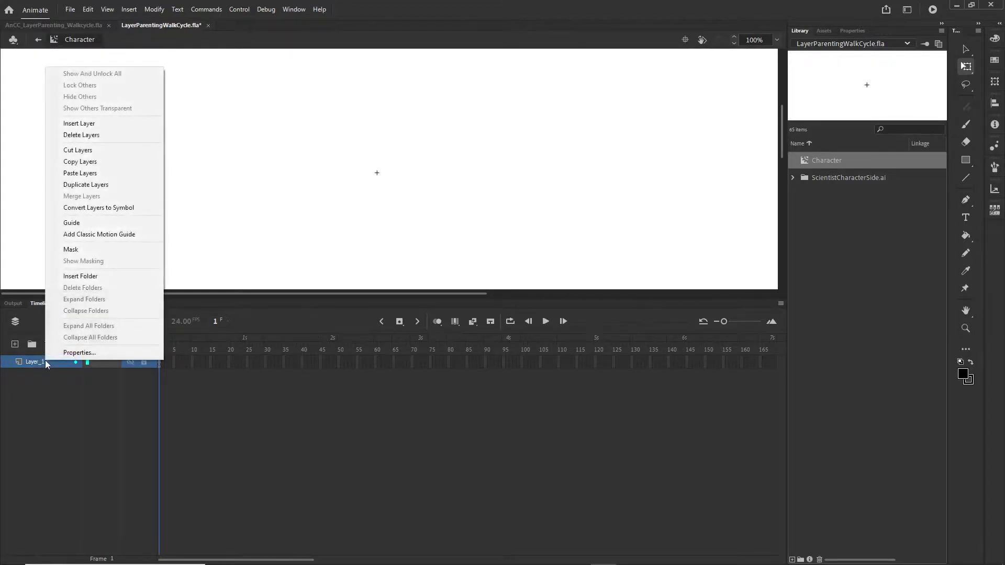
left_click(80, 175)
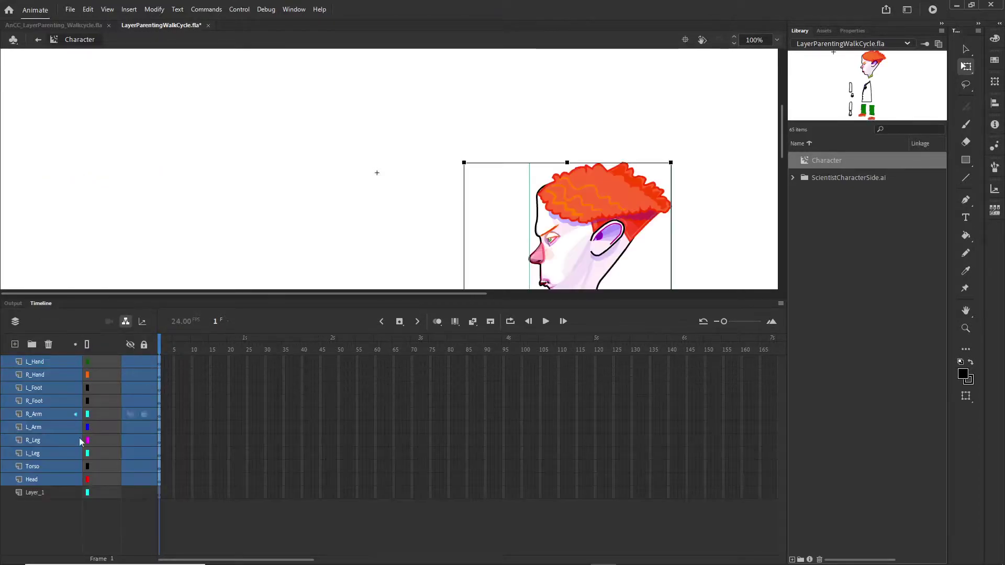
left_click(45, 492)
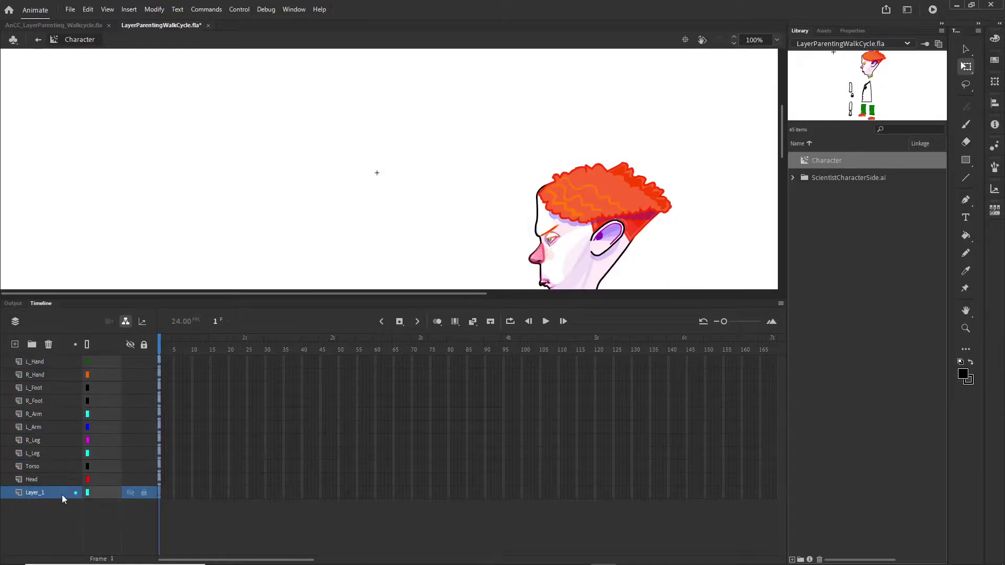
left_click(49, 344)
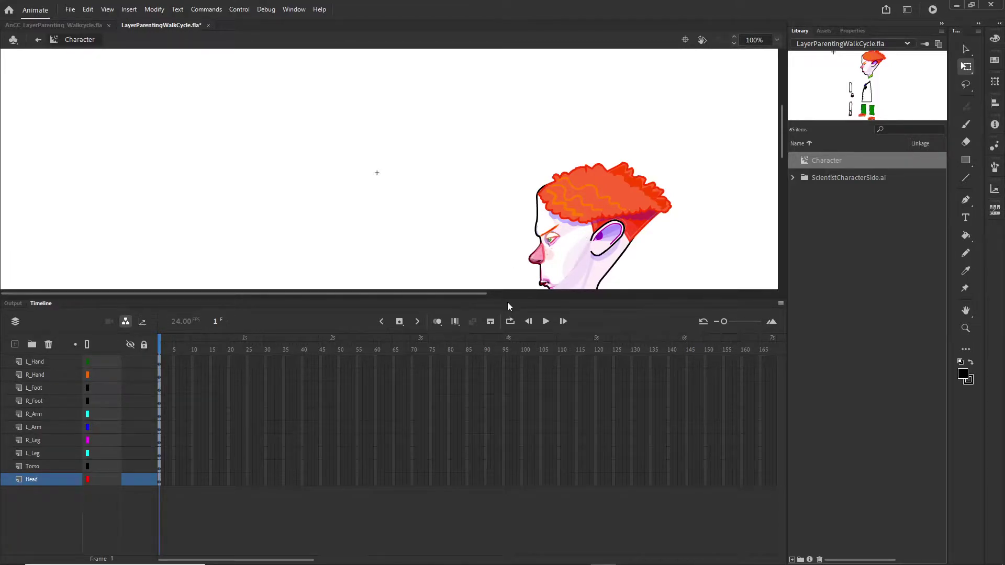
Move the head just above the symbol's registration point and place the right arm below it
left_click_drag(511, 294, 535, 436)
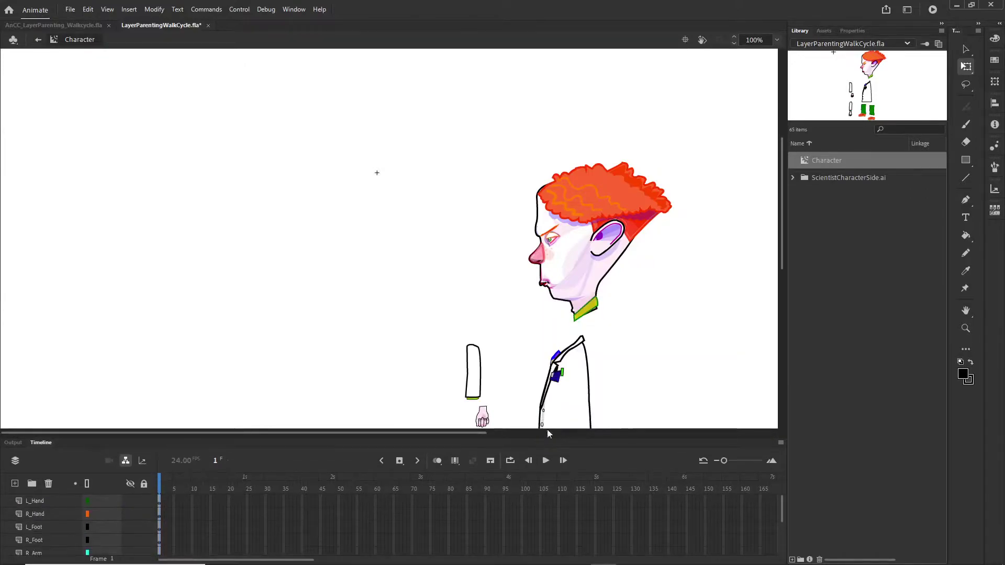
left_click(620, 235)
left_click_drag(622, 236, 385, 114)
left_click_drag(467, 368, 344, 228)
left_click_drag(362, 123, 401, 91)
left_click_drag(404, 135, 394, 111)
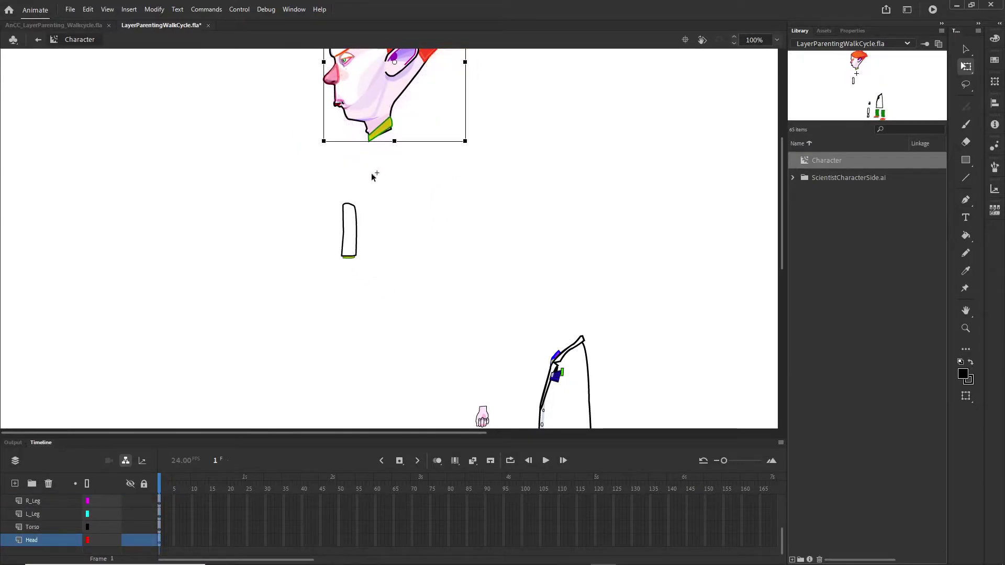
left_click(376, 187)
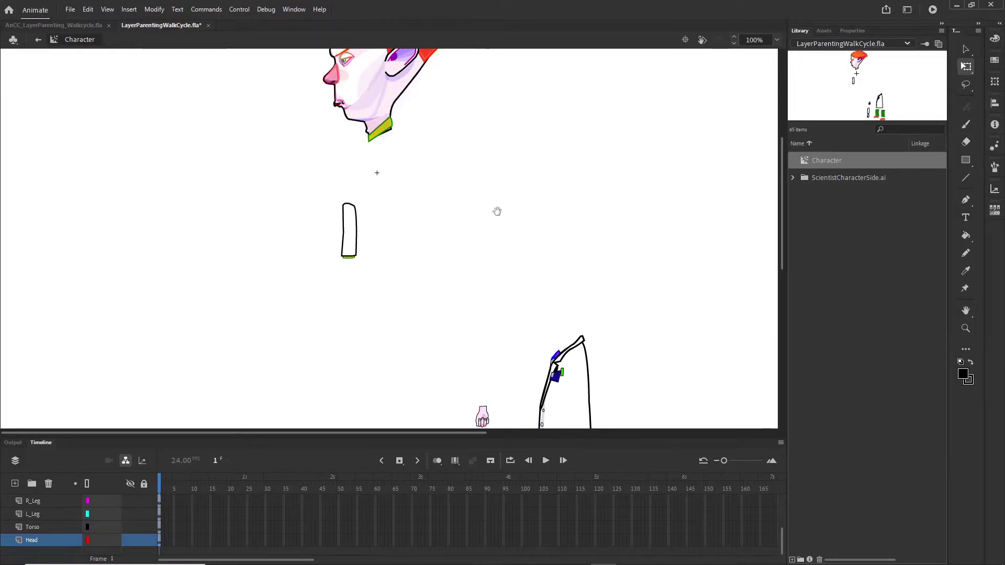
Move the torso under the head so that the coat collar meets the neck
scroll(497, 236, "up", 2)
scroll(508, 260, "down", 3)
left_click_drag(560, 386, 367, 167)
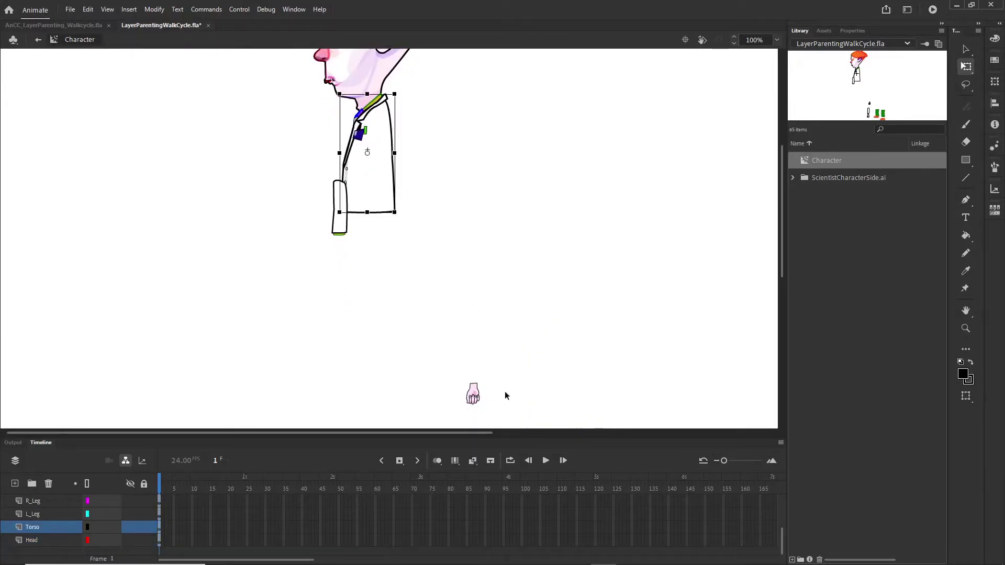
Move the right leg up to the lower edge of the coat
left_click_drag(782, 240, 782, 278)
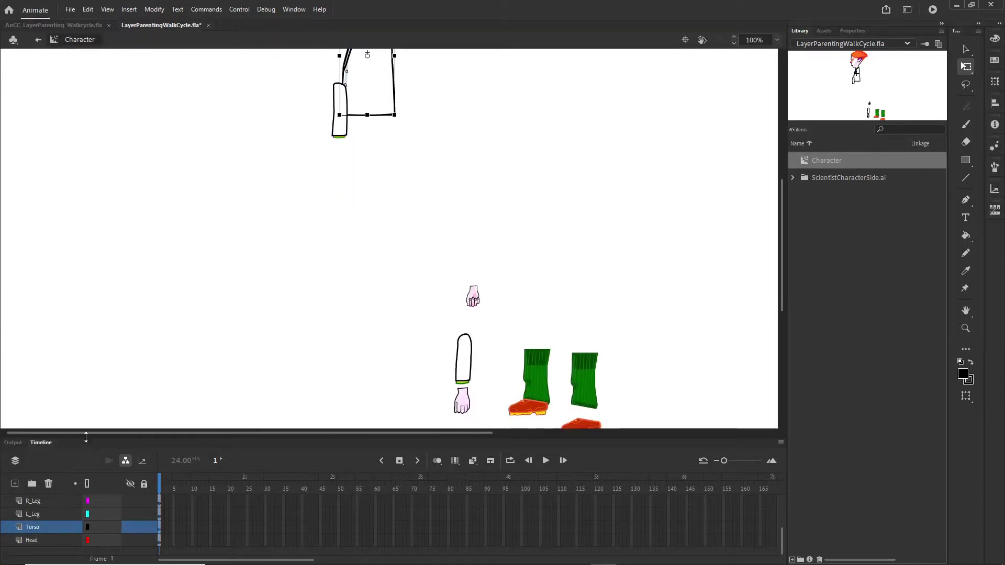
scroll(86, 410, "left", 1)
left_click_drag(557, 382, 391, 142)
Reorder the R_Leg layer to sit between the Torso and Head layers, behind the coat
scroll(518, 238, "up", 3)
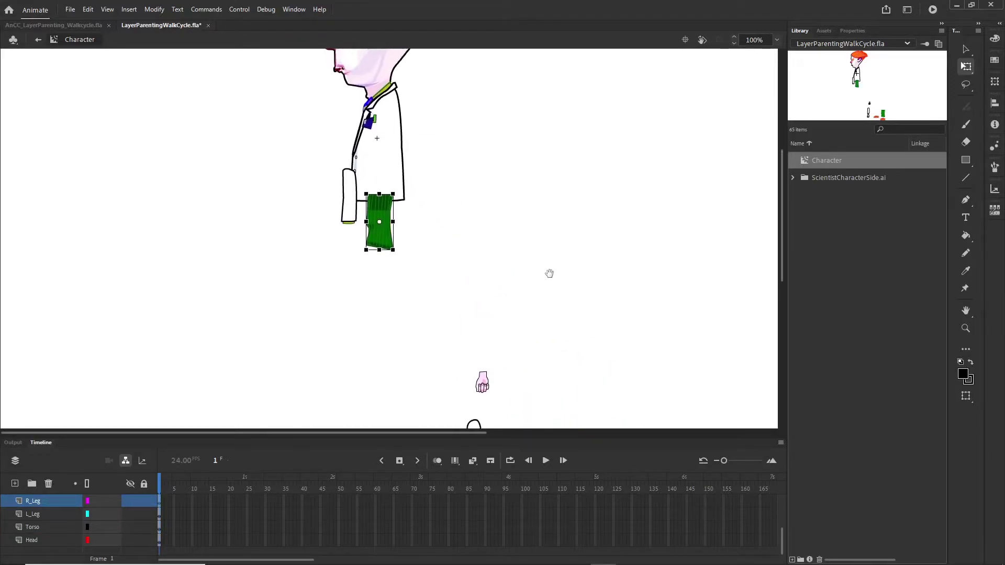
left_click_drag(549, 267, 550, 325)
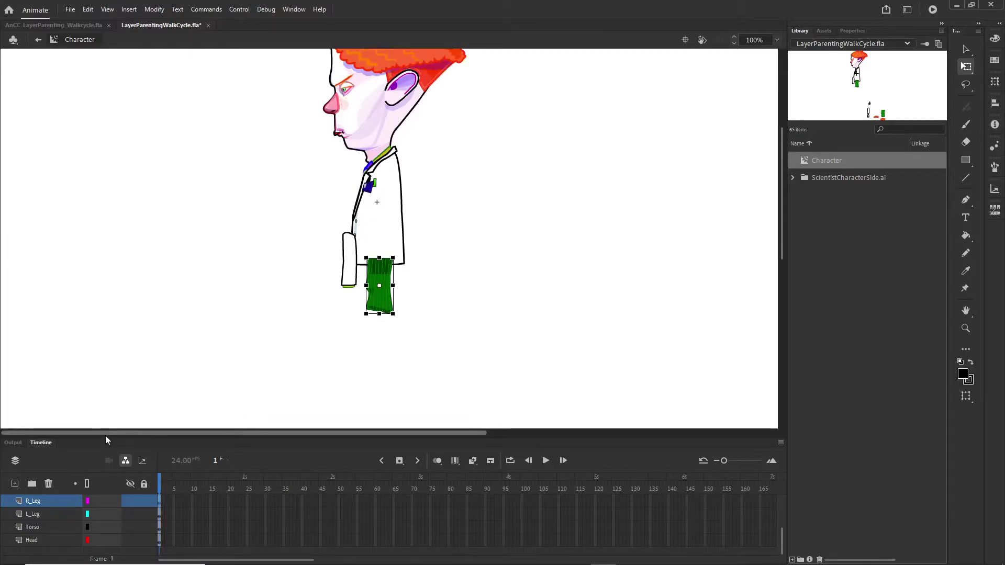
left_click_drag(109, 437, 110, 361)
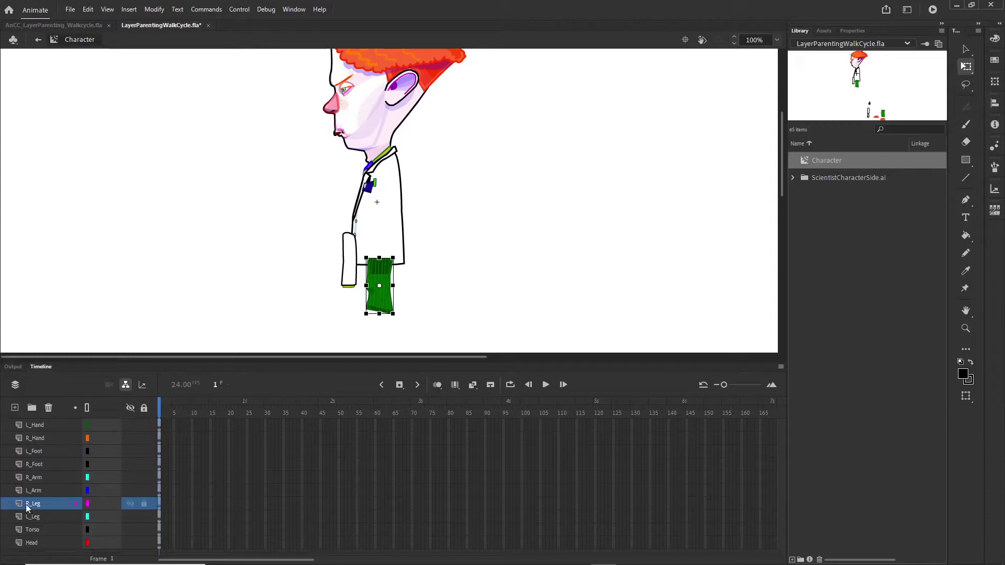
left_click_drag(28, 503, 28, 529)
Move the right arm from beside the coat onto the torso so that it hangs from the shoulder
left_click(354, 262)
left_click_drag(349, 260, 383, 220)
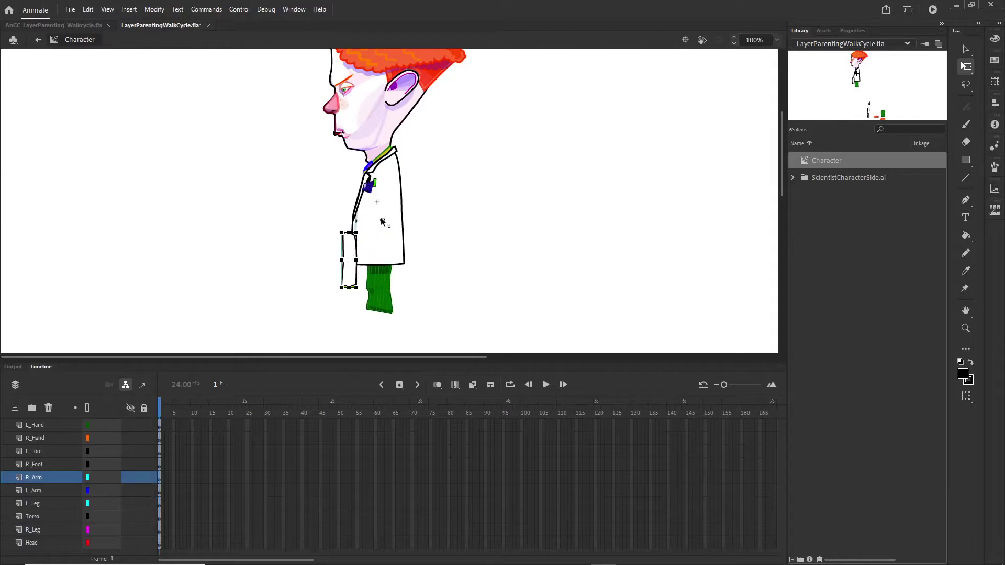
left_click_drag(353, 272, 387, 214)
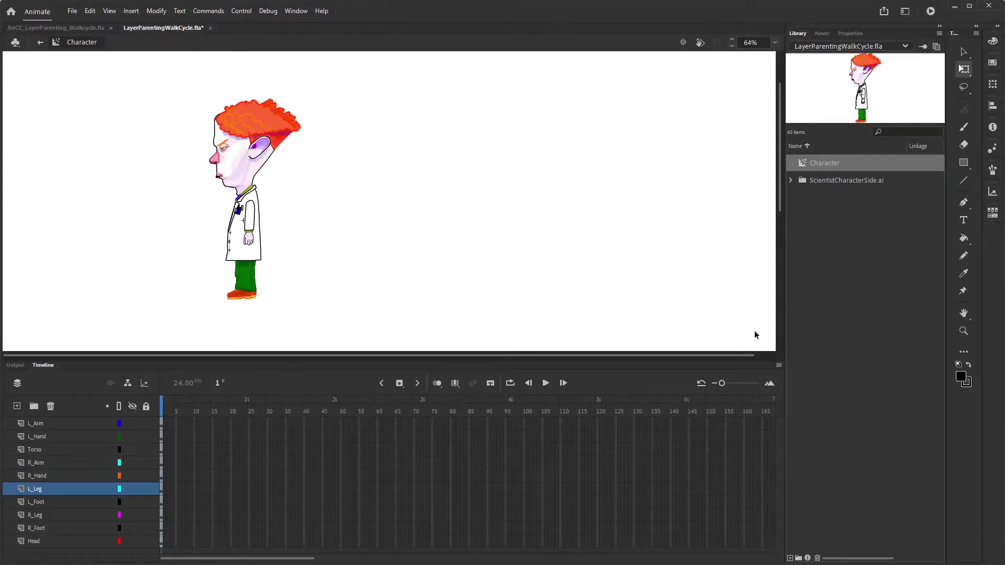
Place the Character symbol on the main scene's stage and extend its layer to frame 100
left_click(41, 43)
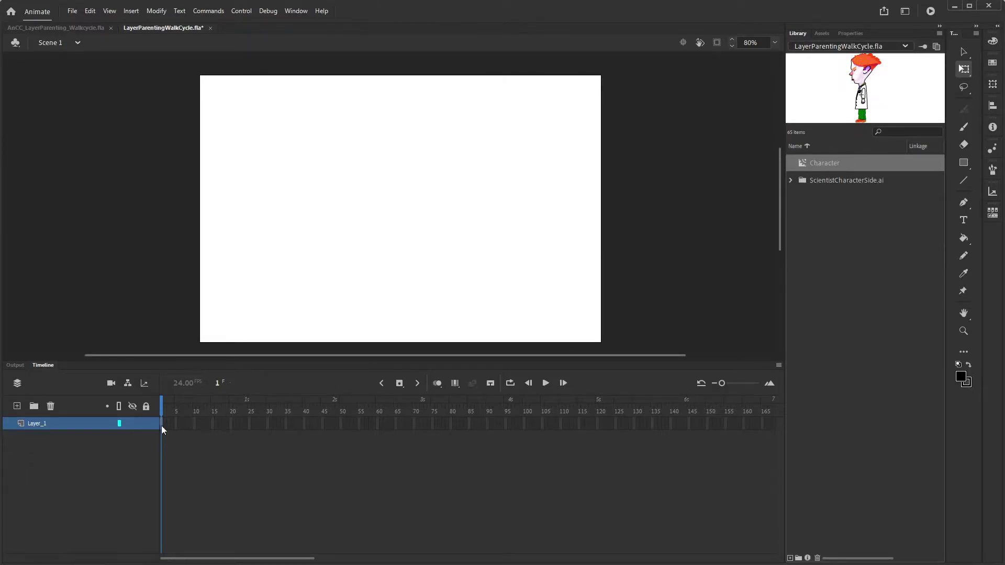
left_click_drag(867, 80, 428, 198)
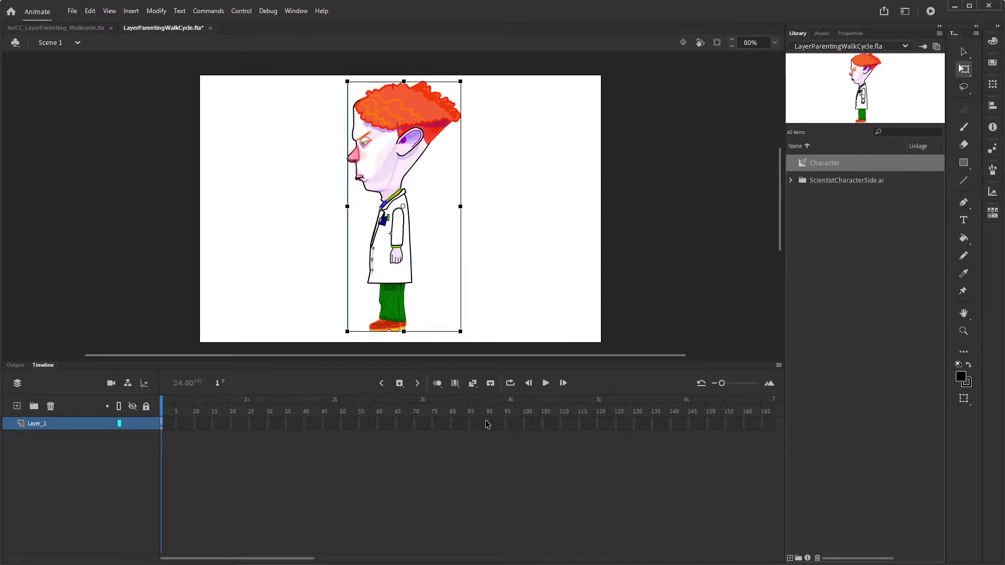
left_click(525, 424)
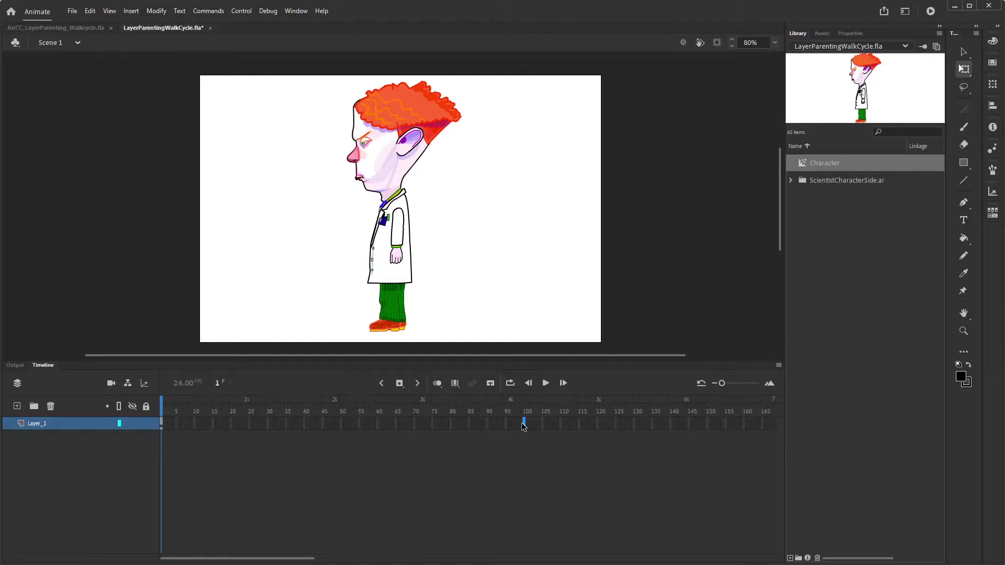
key("F5")
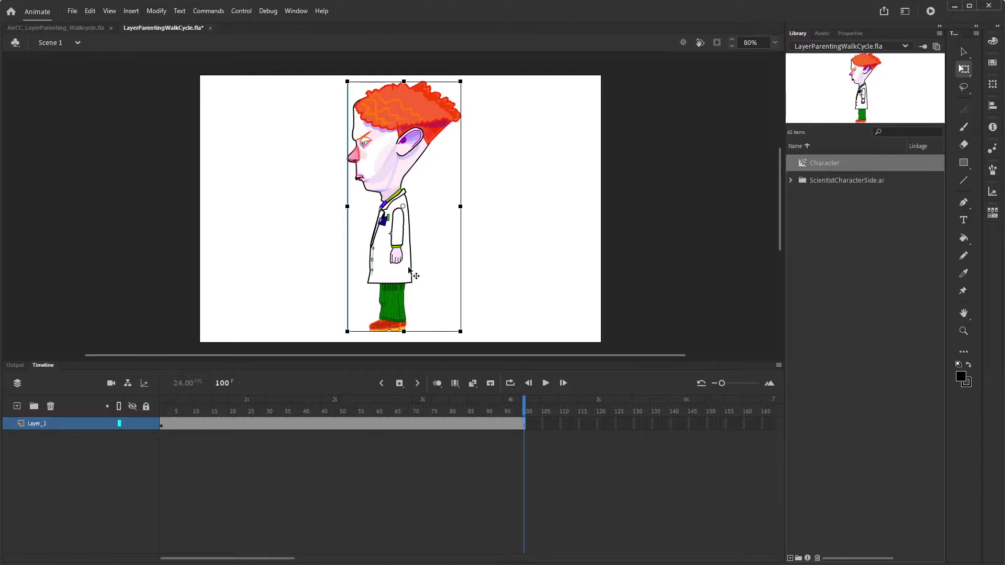
Open the Character instance in place and extend all of its body-part layers to frame 25
double_click(394, 186)
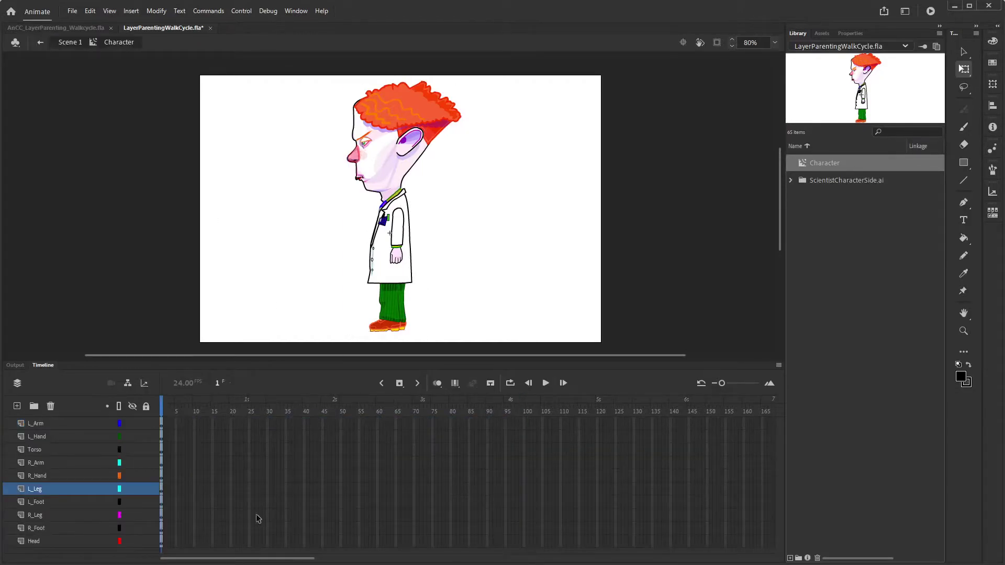
left_click(249, 423)
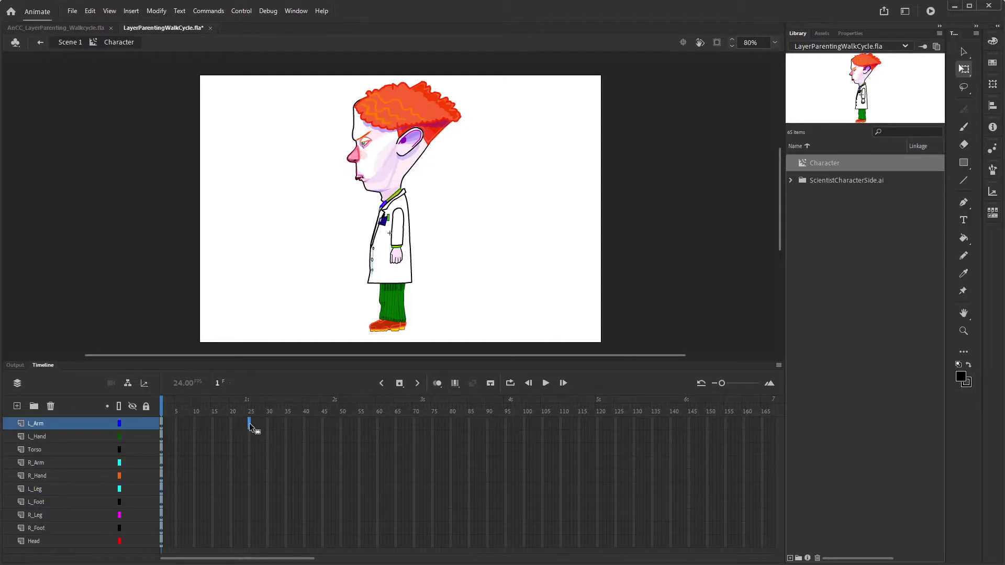
left_click(249, 544, "shift")
left_click_drag(217, 361, 227, 302)
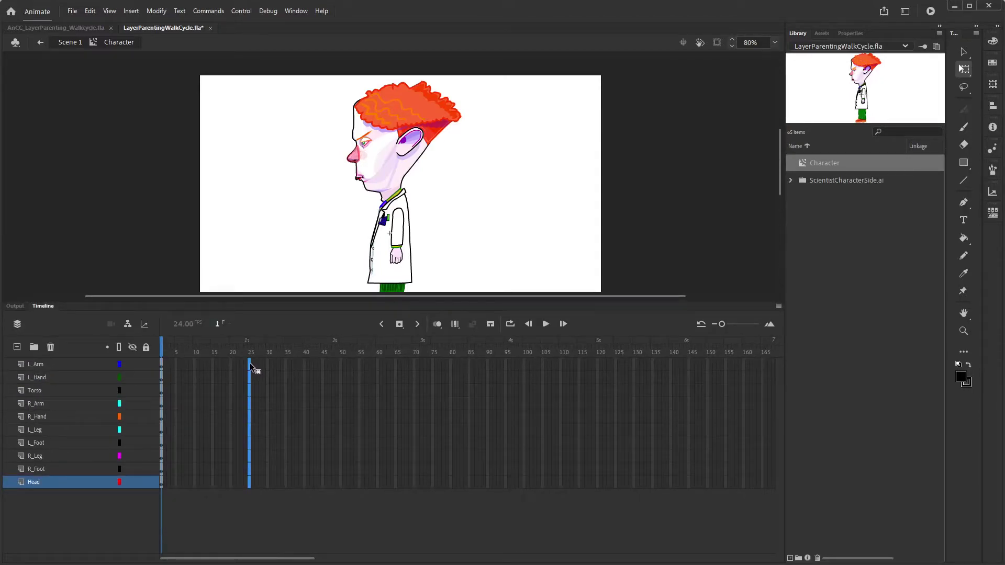
key("F5")
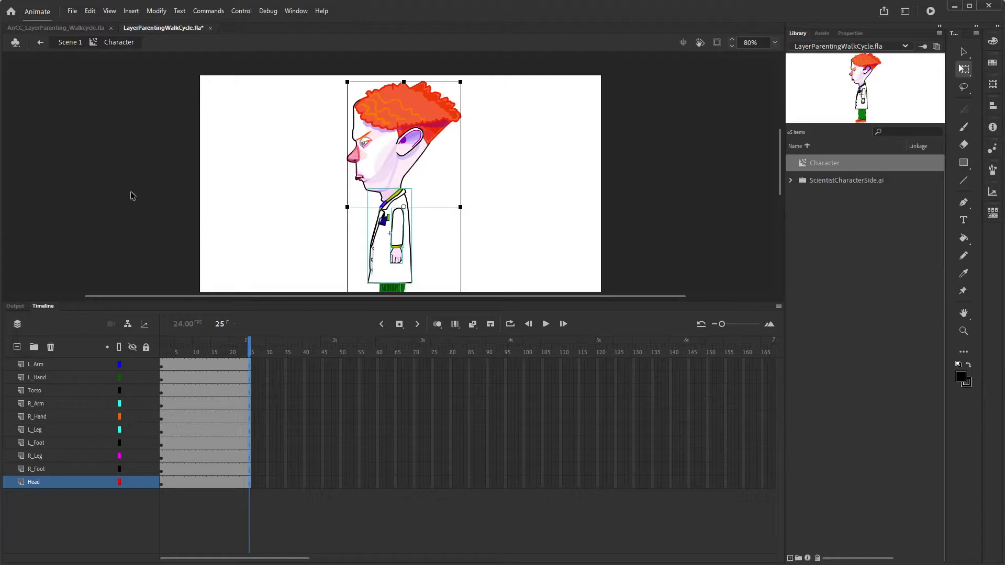
Show the layer parenting view, then parent L_Arm to Torso and L_Hand to L_Arm
left_click_drag(139, 186, 156, 168)
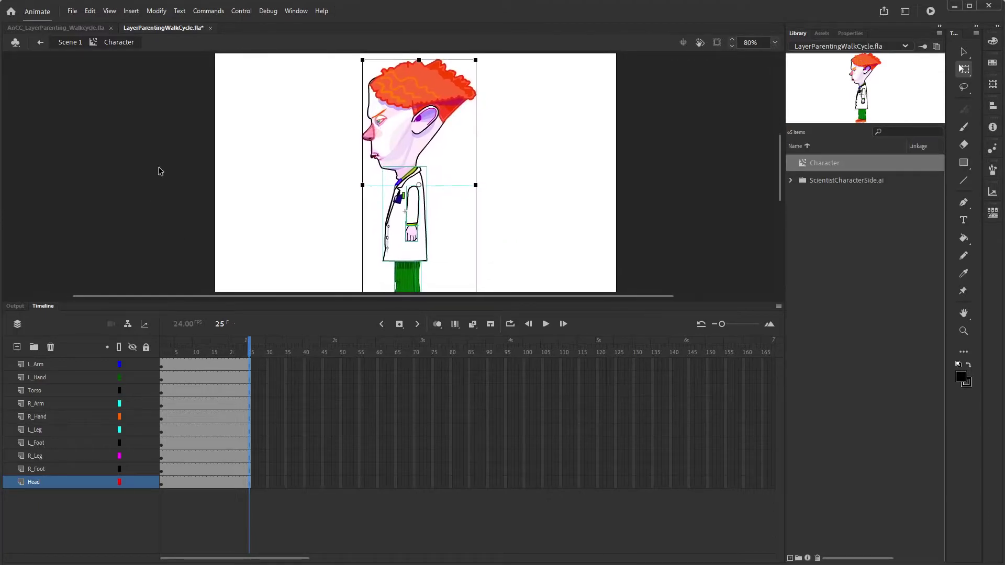
left_click_drag(427, 301, 446, 341)
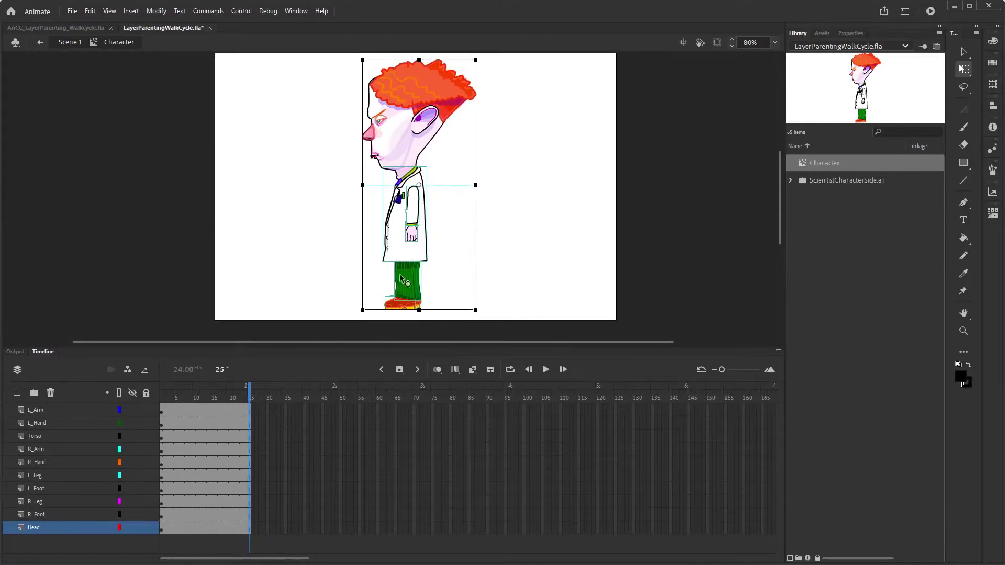
left_click(562, 209)
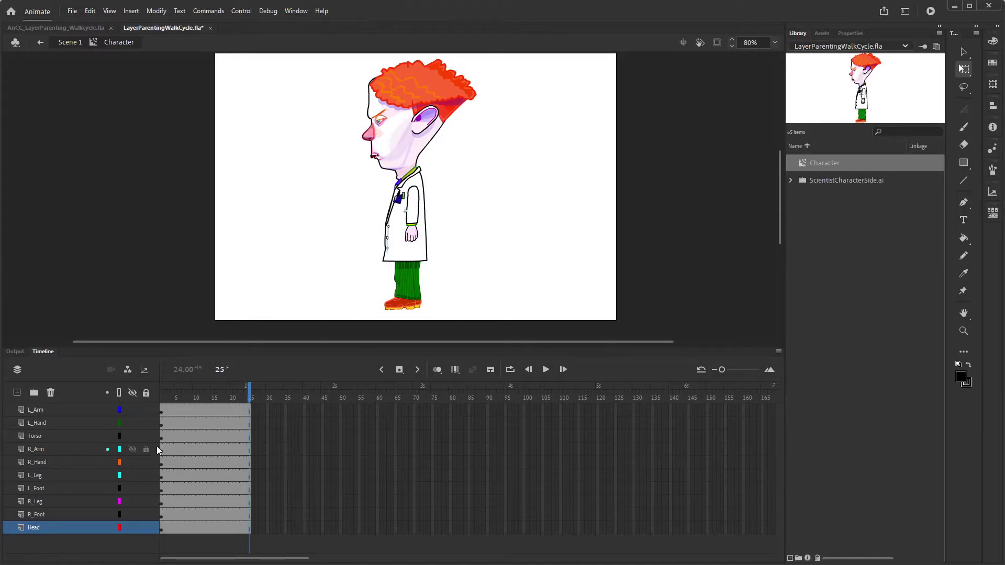
left_click(128, 371)
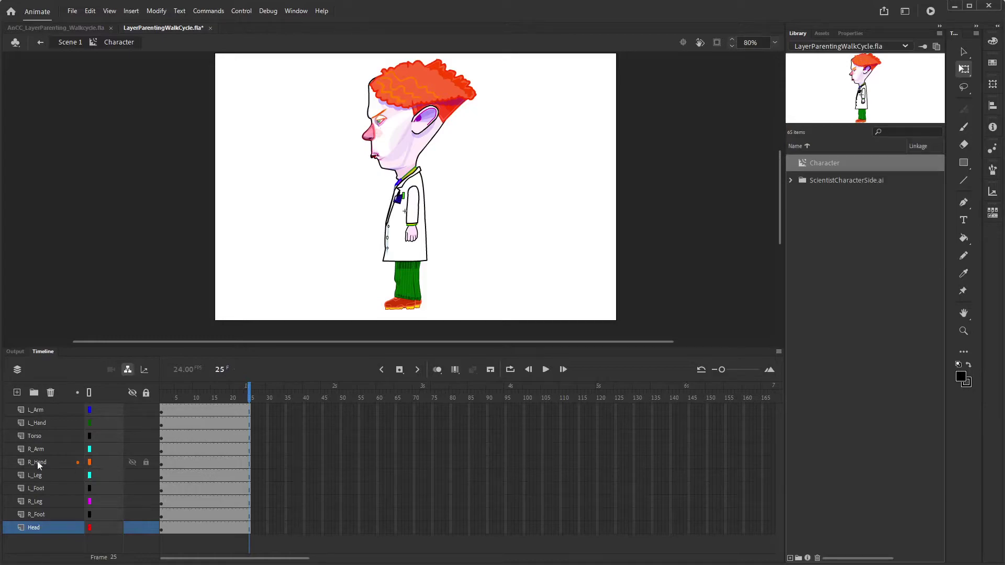
left_click(42, 436)
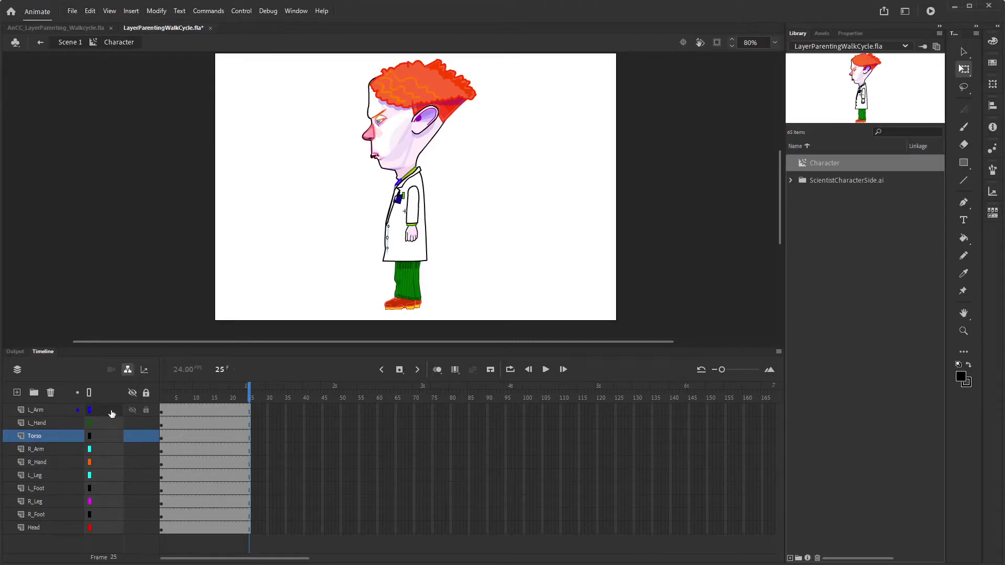
left_click_drag(109, 415, 101, 439)
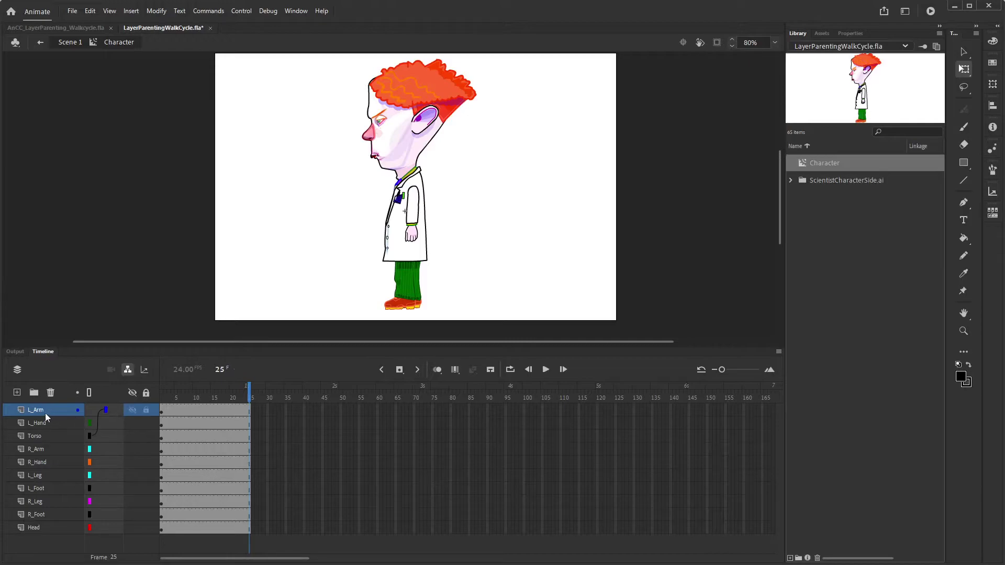
left_click_drag(112, 424, 113, 411)
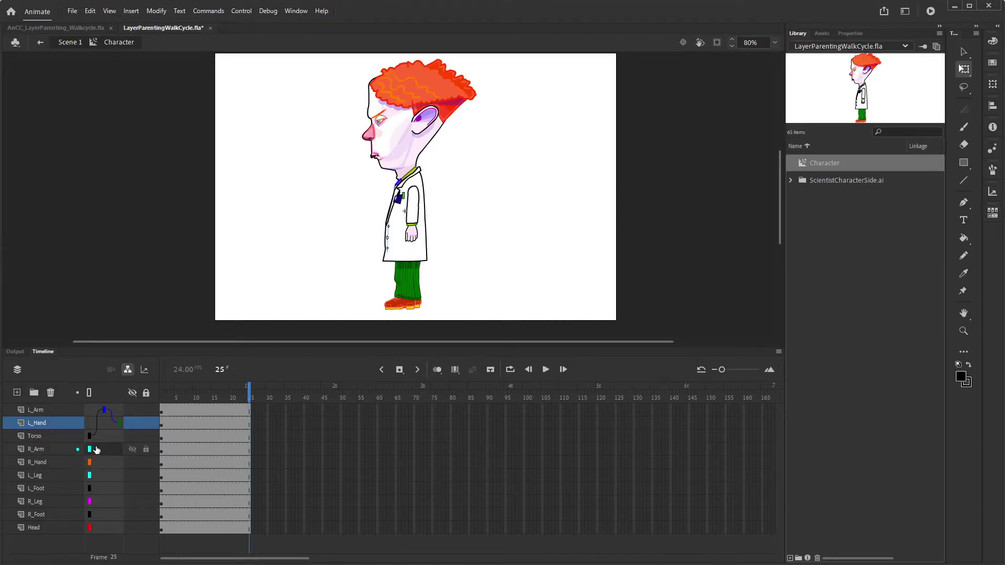
Parent R_Arm, both legs and Head to Torso, R_Hand to R_Arm, and each foot to its own leg
mouse_move(100, 452)
left_mouse_down()
mouse_move(104, 437)
mouse_move(102, 465)
mouse_move(105, 451)
left_mouse_up()
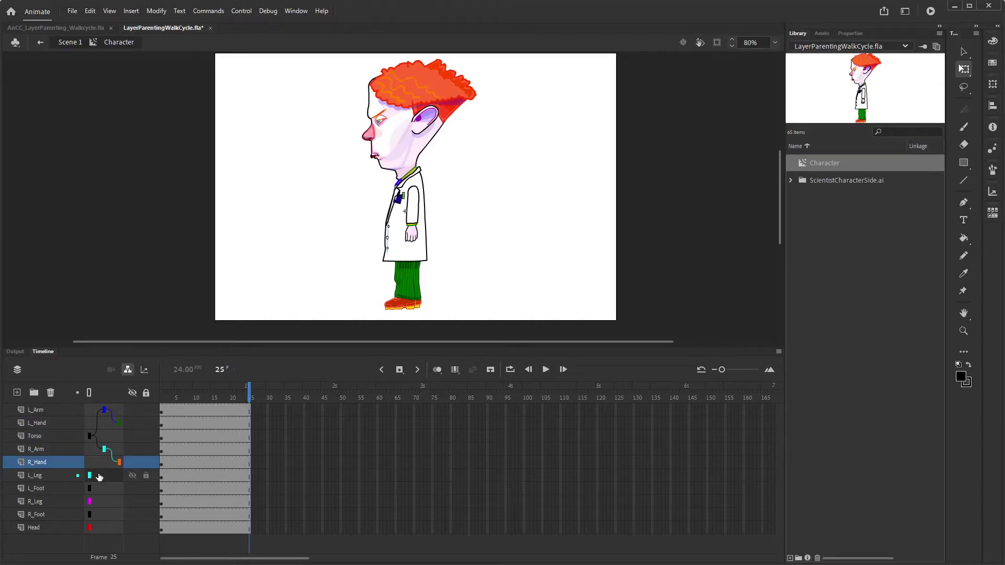
left_click_drag(100, 474, 94, 436)
left_click_drag(100, 490, 103, 474)
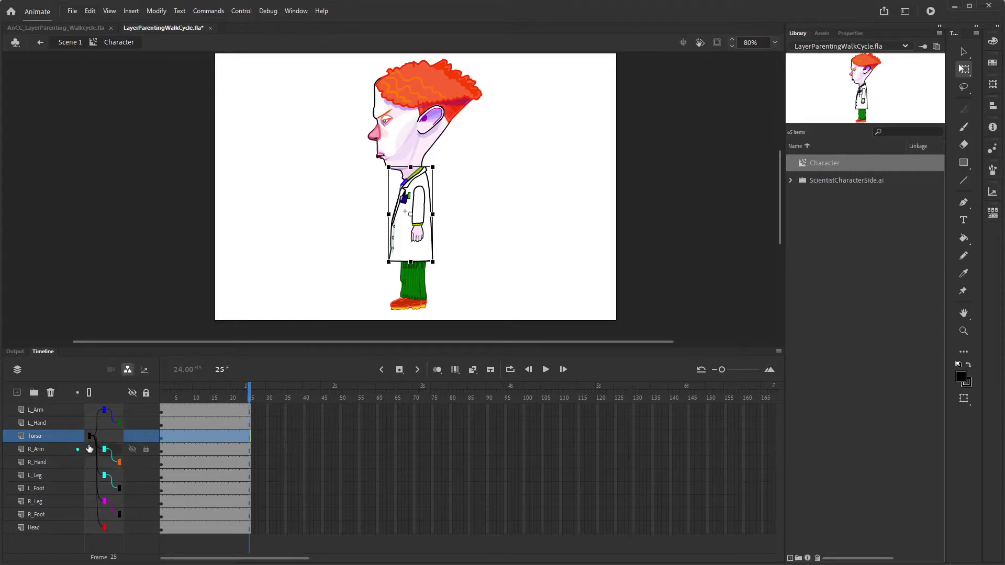
Place the left arm's transformation point at the shoulder joint
left_click(420, 208)
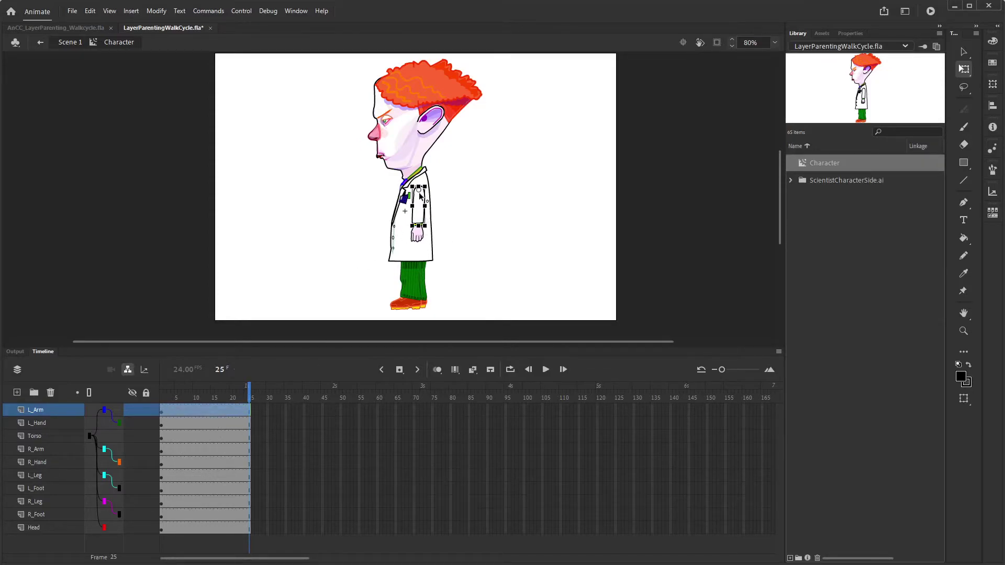
mouse_move(419, 190)
left_mouse_down()
mouse_move(419, 206)
mouse_move(420, 190)
left_mouse_up()
key("Left")
key("Left")
key("Right")
key("Right")
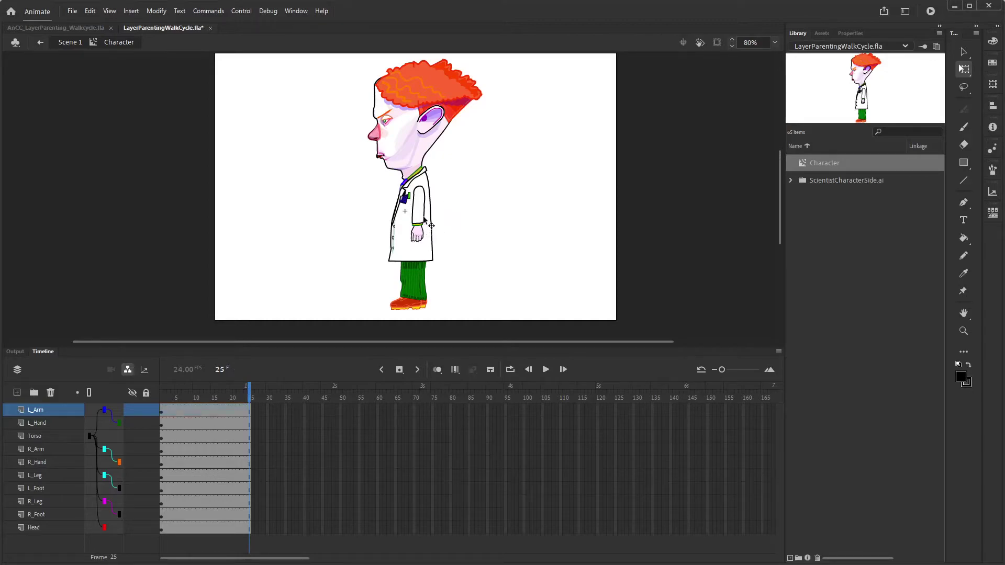
Check the transformation points of the left hand at the wrist, the left arm and the leg
mouse_move(436, 239)
left_mouse_down()
mouse_move(459, 242)
mouse_move(419, 255)
mouse_move(418, 240)
left_mouse_up()
left_click(419, 240)
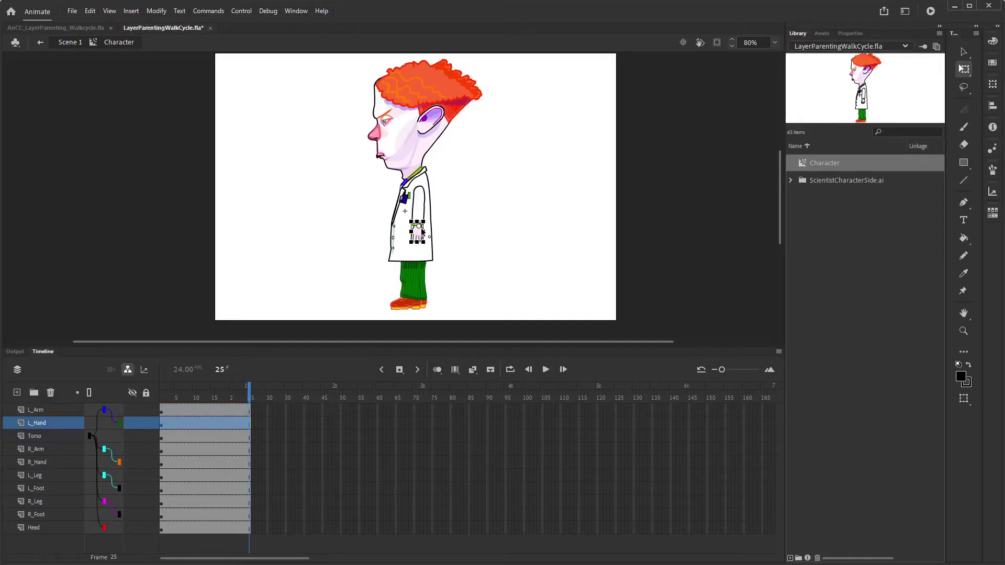
left_click(421, 204)
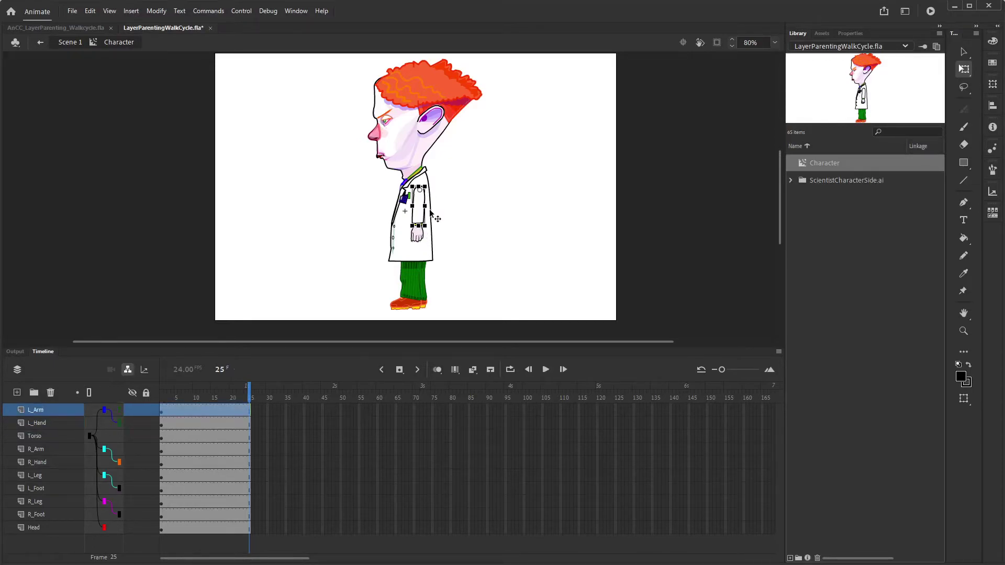
left_click_drag(442, 231, 435, 271)
left_click(414, 290)
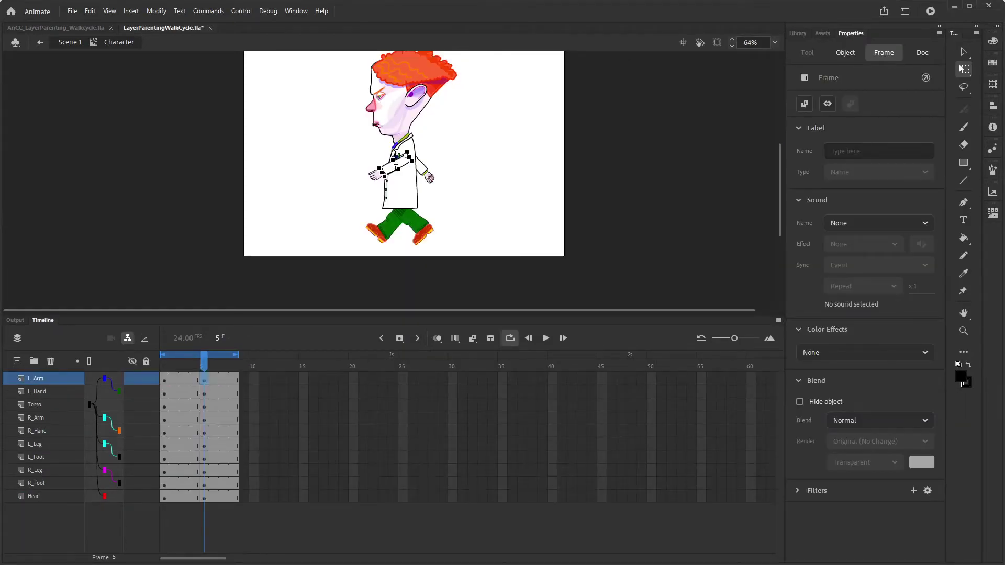
Reposition the left arm's transformation point at the shoulder in frame 5, opening and dismissing the Convert to Symbol options
left_click(403, 205)
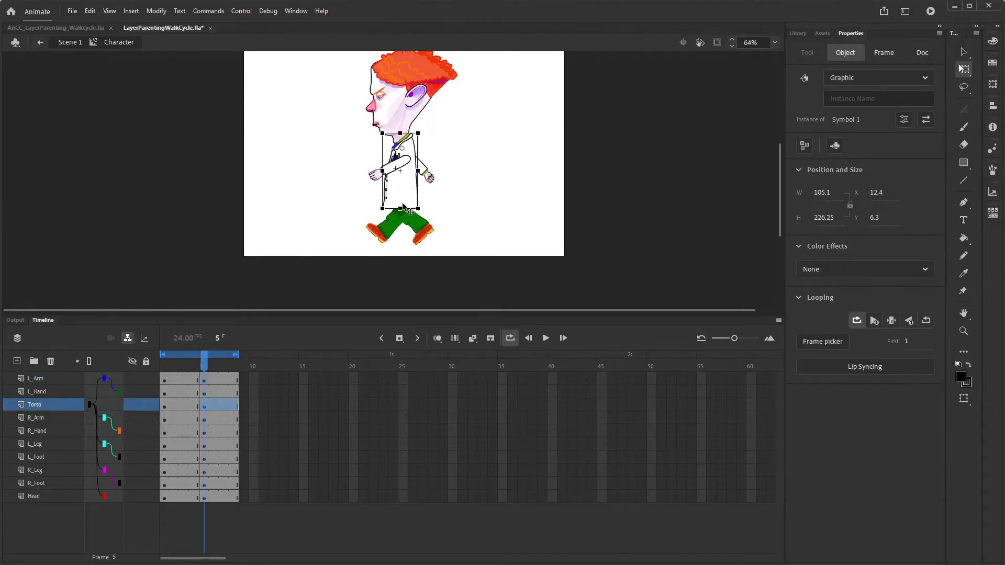
left_click(429, 178)
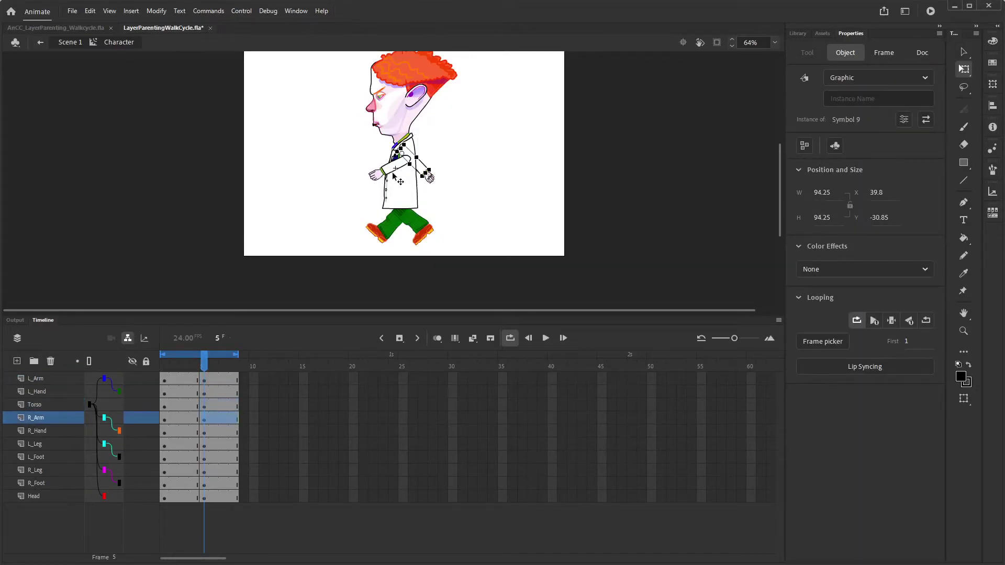
left_click(387, 172)
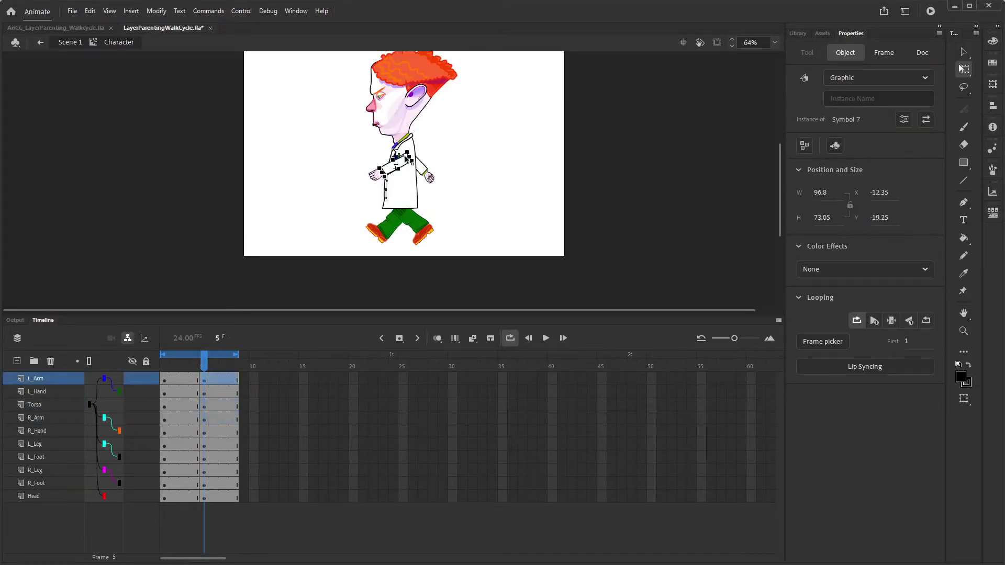
mouse_move(406, 157)
left_mouse_down()
mouse_move(397, 168)
mouse_move(408, 164)
left_mouse_up()
key("F8")
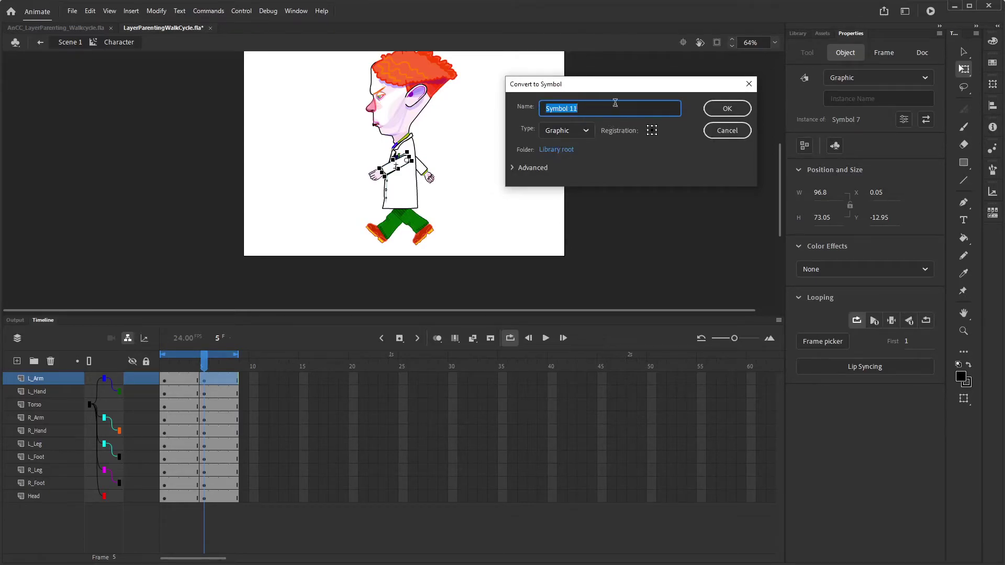
left_click(749, 85)
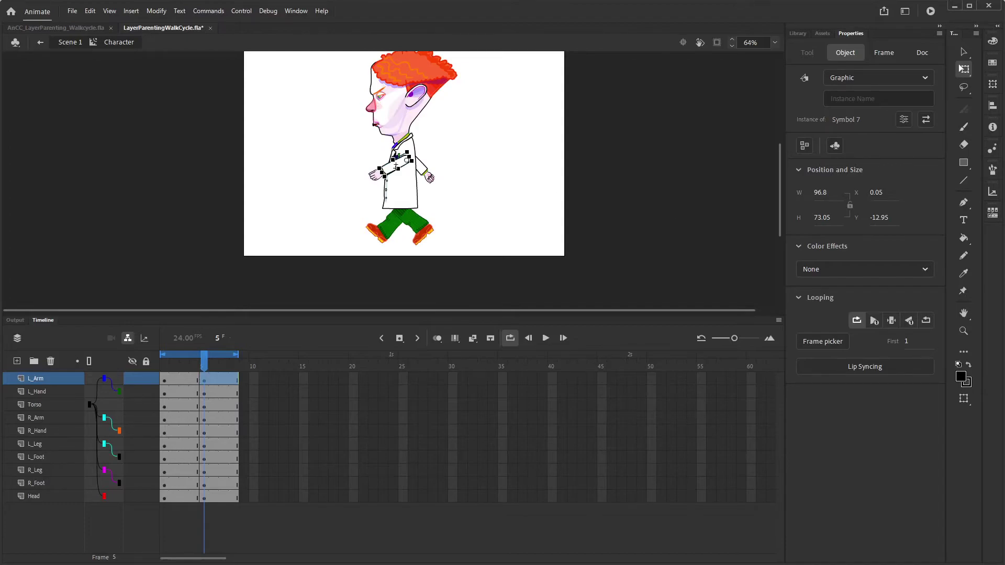
Insert keyframes at frame 4 on all layers from L_Arm to Head
key("comma")
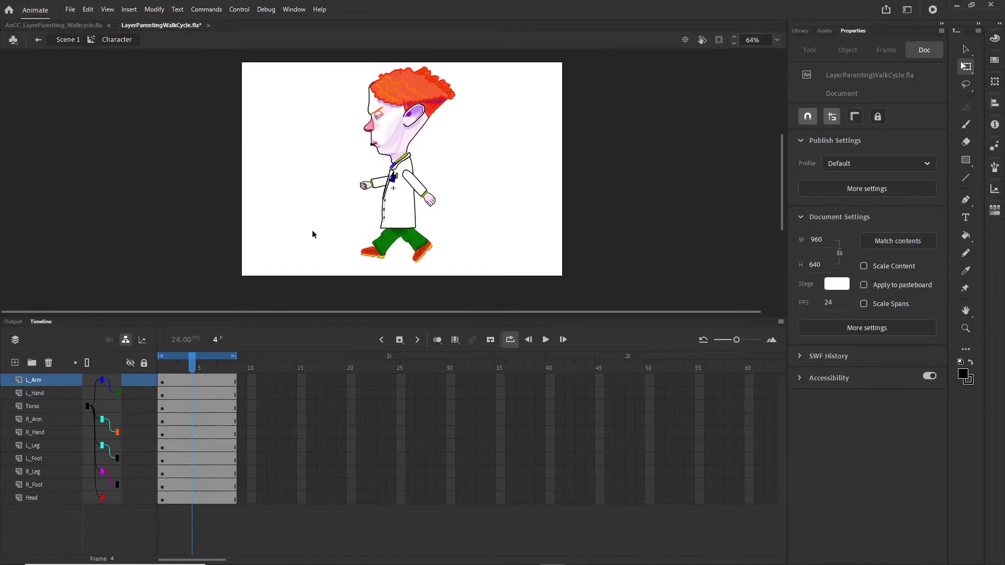
left_click(203, 366)
left_click_drag(203, 366, 194, 366)
left_click(193, 386)
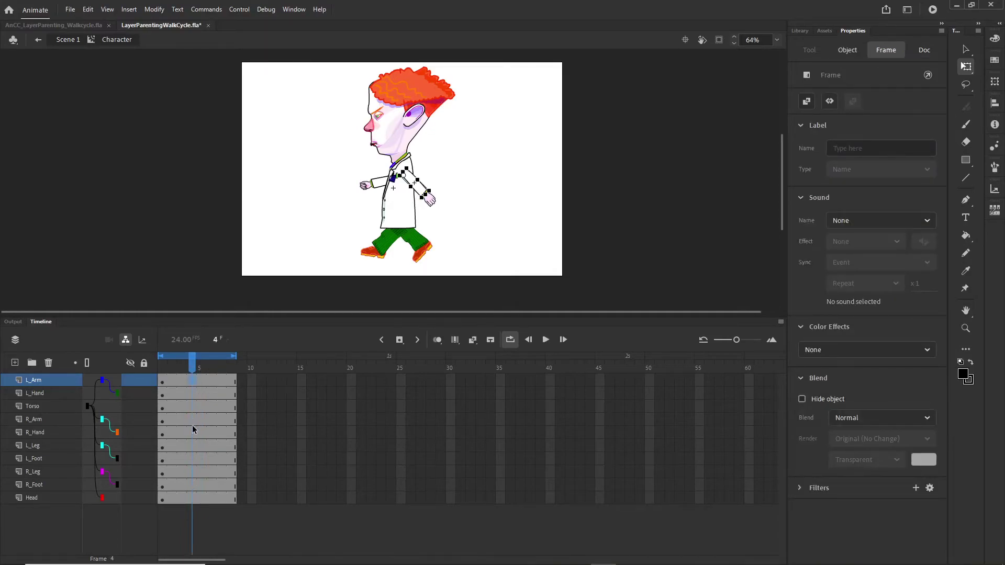
left_click(192, 501)
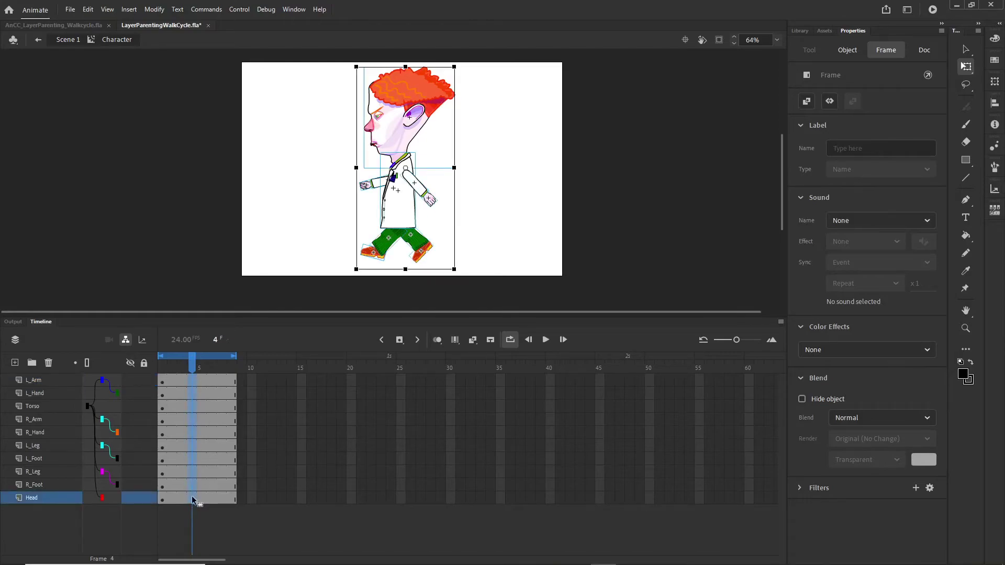
key("F6")
Swing the left arm forward across the coat at frame 4 and select the right arm
left_click(423, 193)
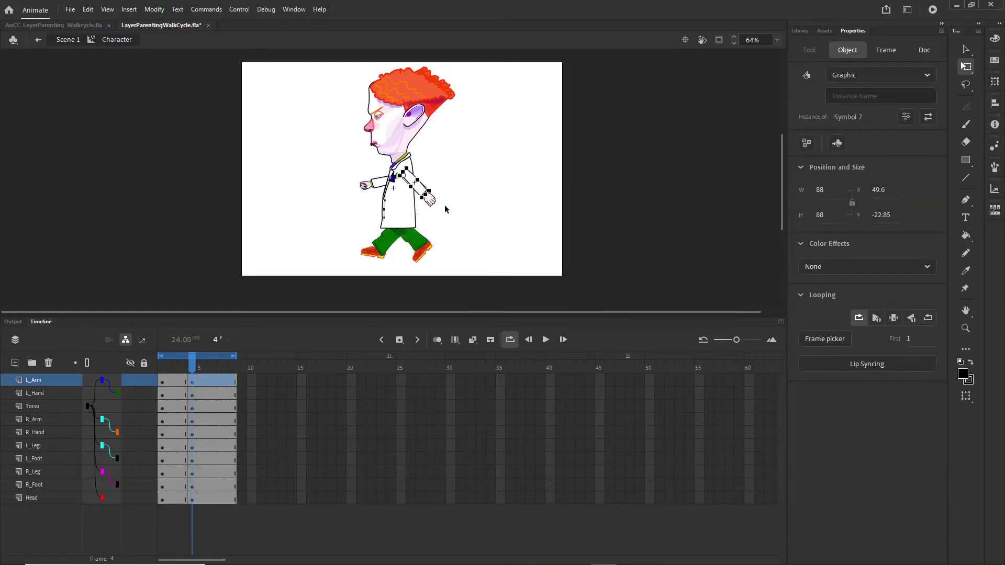
left_click_drag(412, 205, 374, 187)
left_click(373, 186)
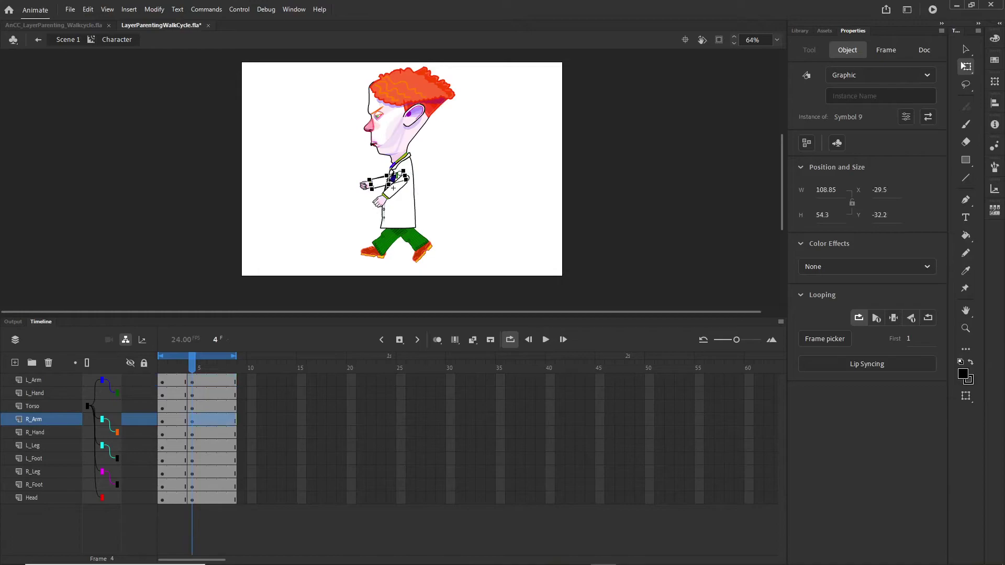
Step back to frame 2 and turn on onion skinning to compare the walk poses
key("comma")
key("comma")
key("alt+shift+o")
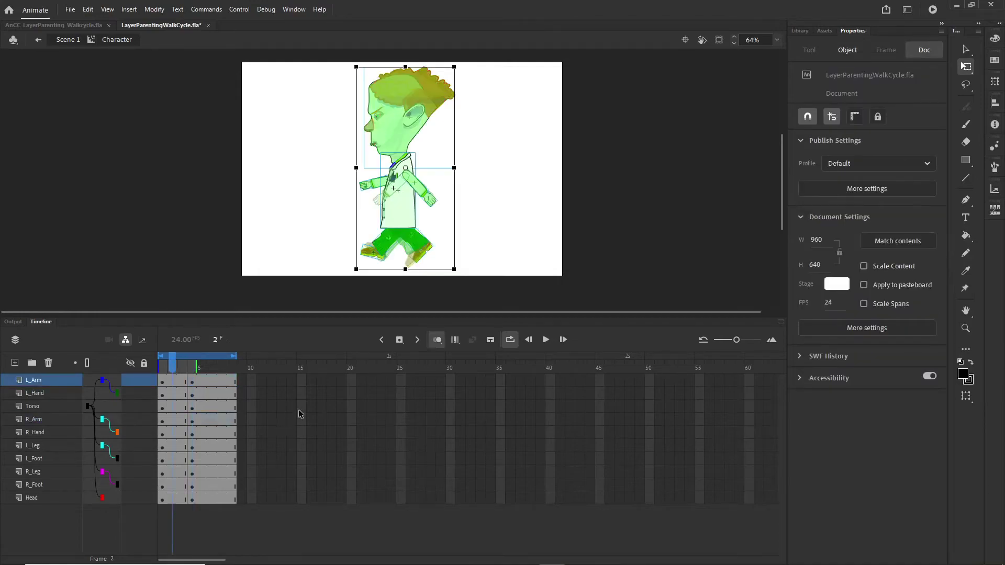
Compare the frame 4 pose against its neighbours, turn off onion skinning and preview the looping walk poses
left_click(437, 339)
left_click(438, 339)
left_click_drag(173, 365, 194, 375)
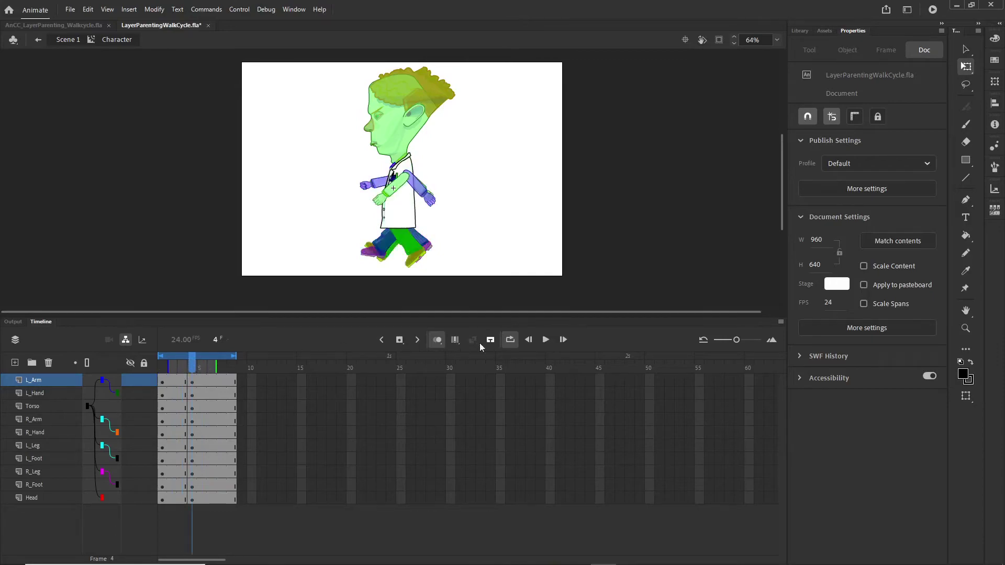
left_click(512, 343)
left_click(511, 341)
left_click(441, 341)
left_click(545, 339)
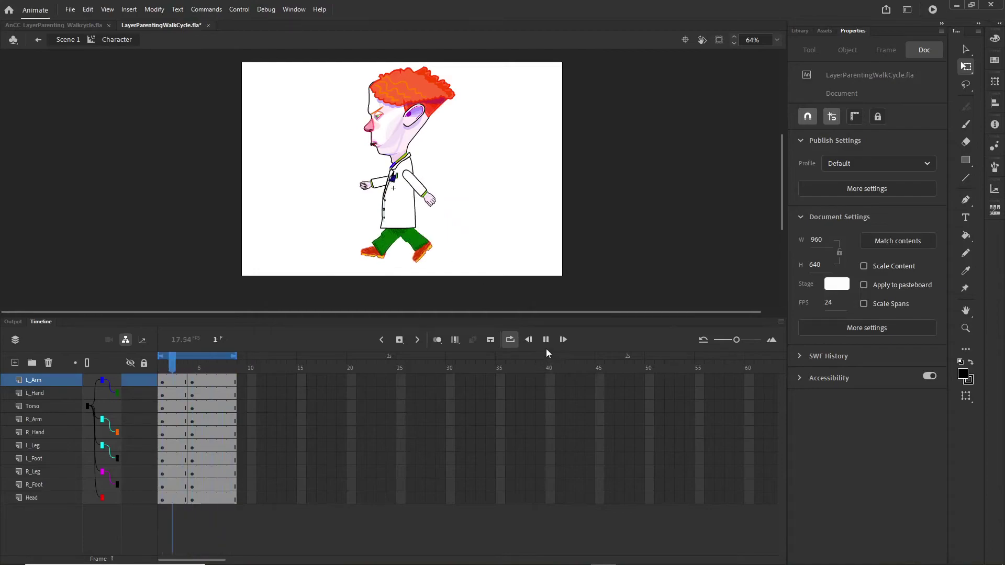
left_click(546, 340)
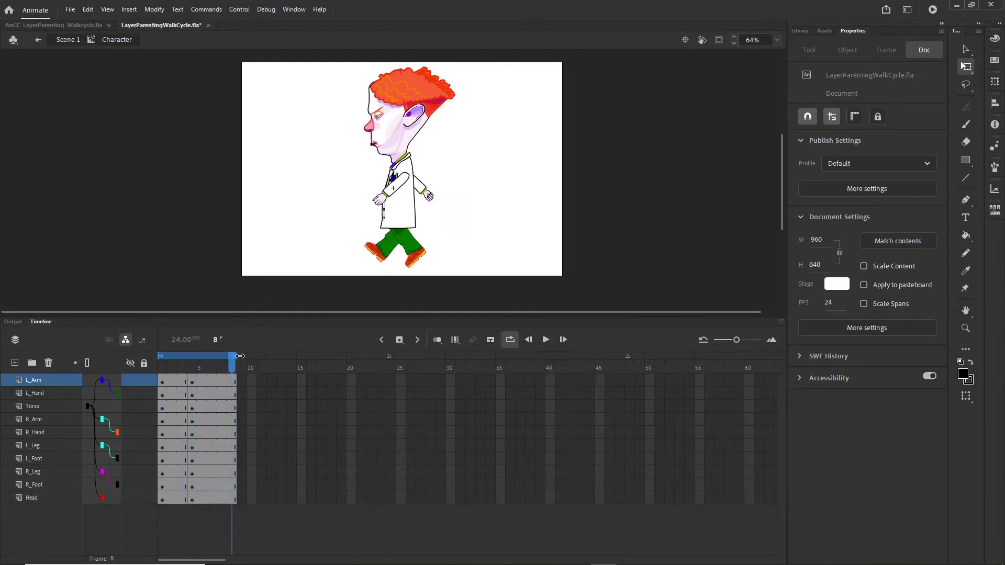
Create classic tweens across frames 1 to 8 on all layers from L_Arm to Head and preview the motion
left_click(163, 382)
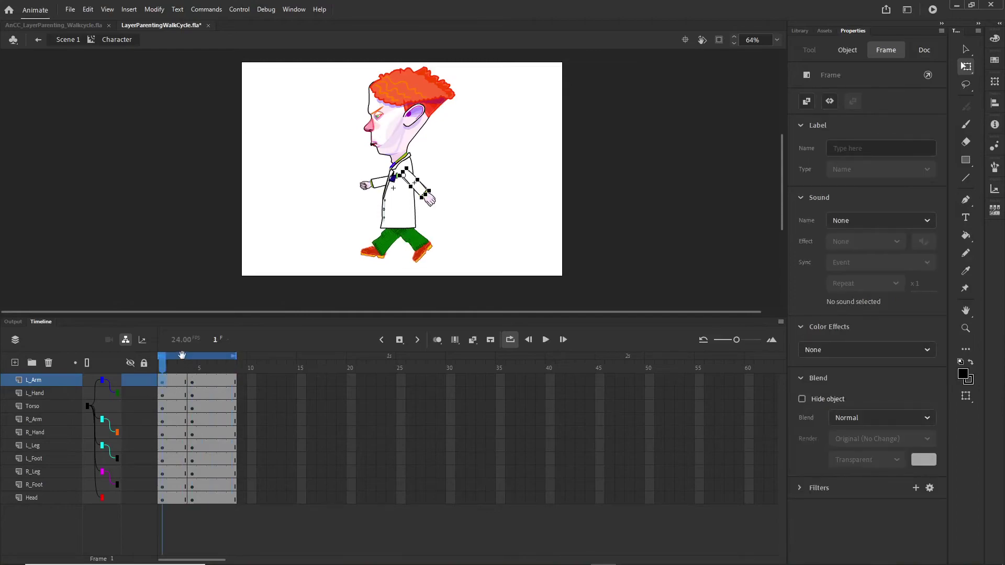
left_click(234, 501, "shift")
right_click(203, 447)
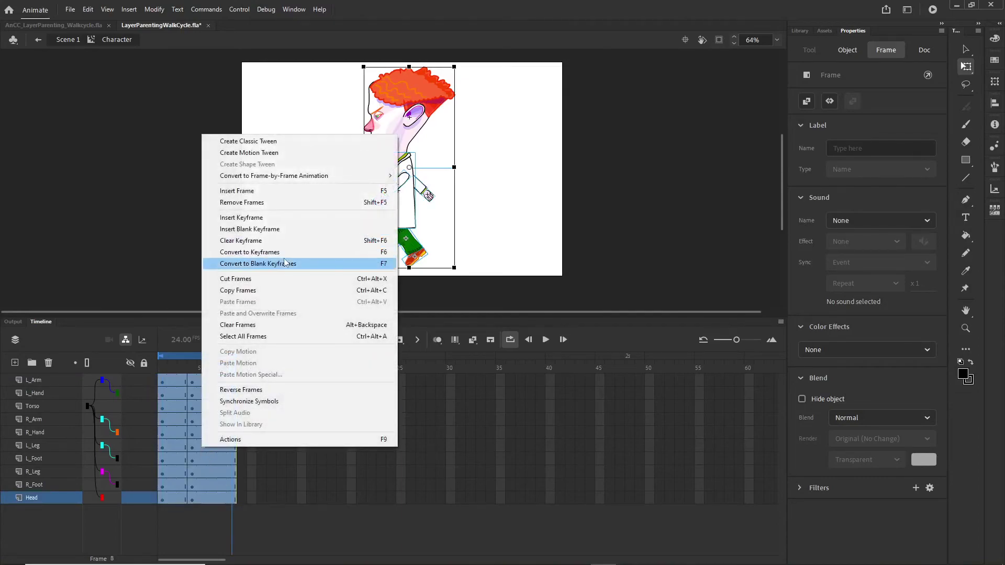
left_click(248, 141)
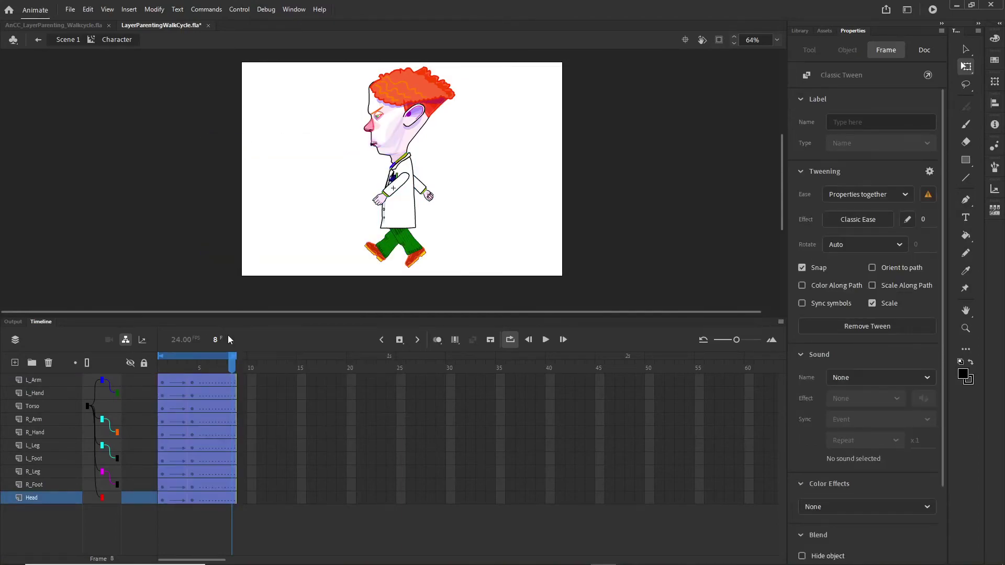
left_click_drag(233, 363, 105, 354)
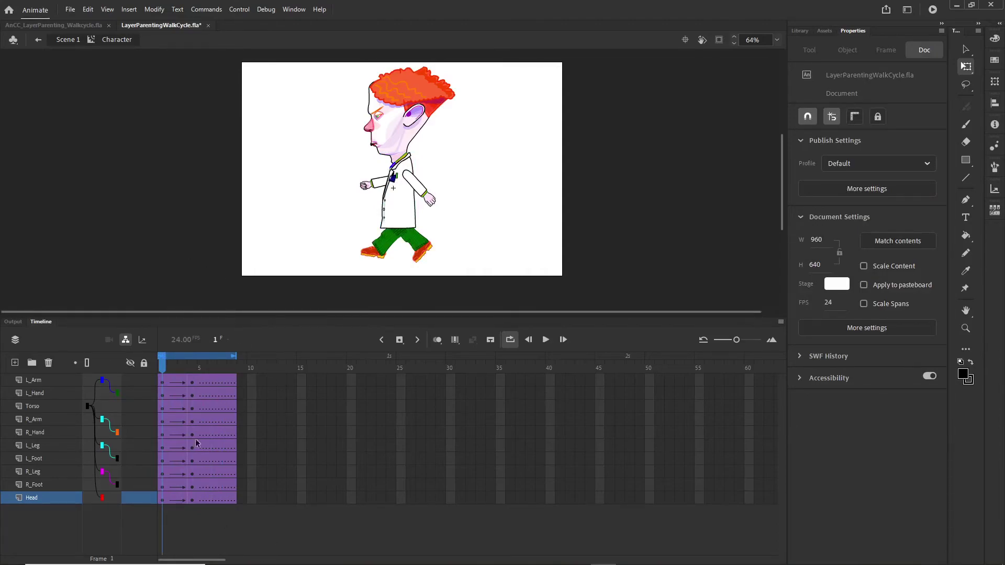
left_click(546, 340)
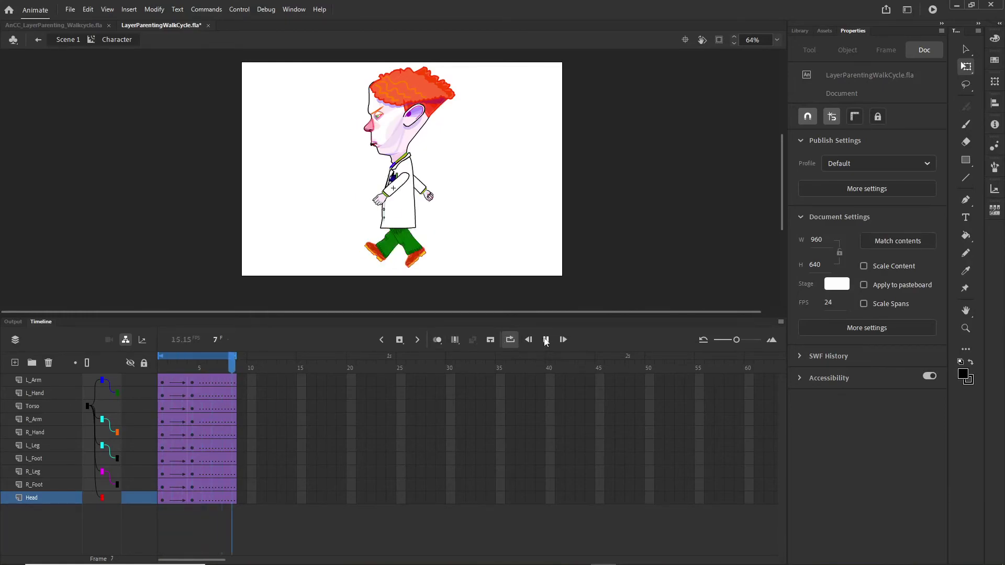
left_click(546, 340)
Add keyframes with a neutral standing pose at frame 8 on all layers and play the walk cycle from frame 1
left_click_drag(173, 354, 232, 388)
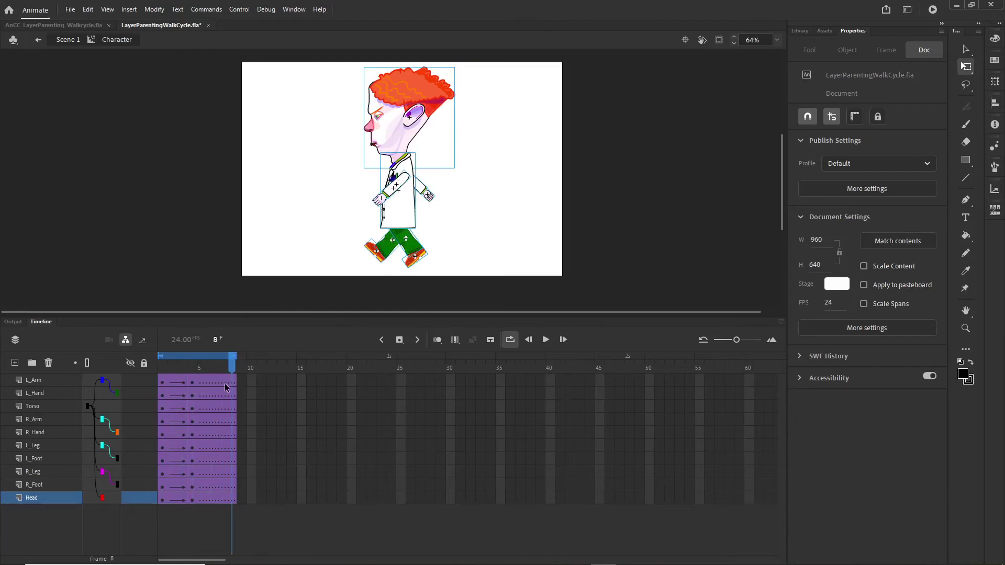
left_click(235, 383)
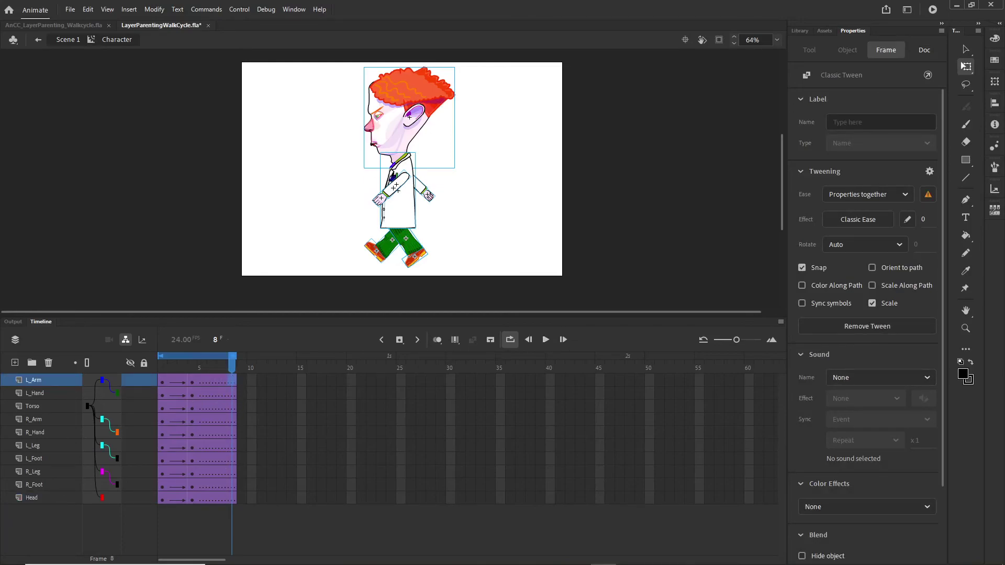
left_click(222, 362)
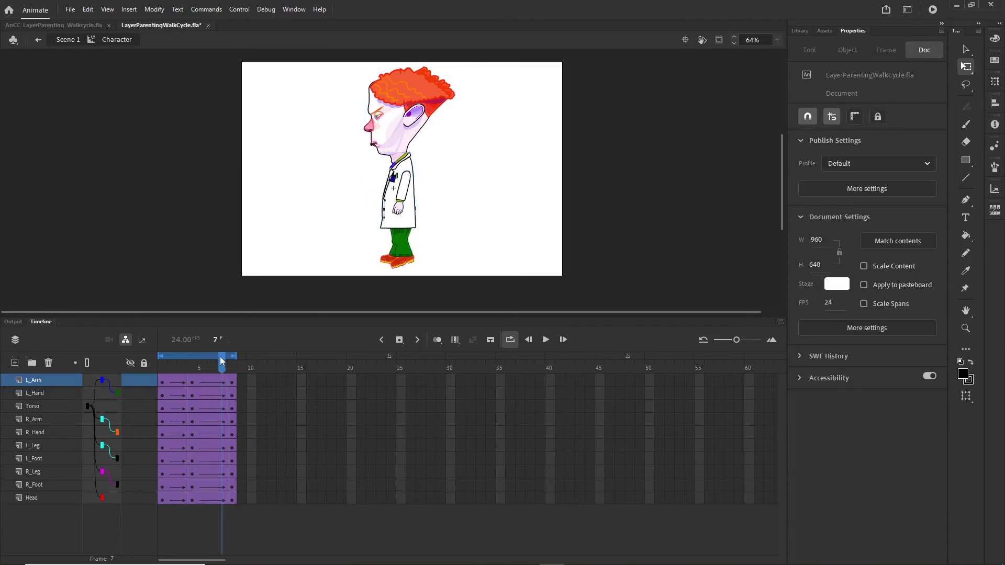
left_click_drag(222, 361, 161, 368)
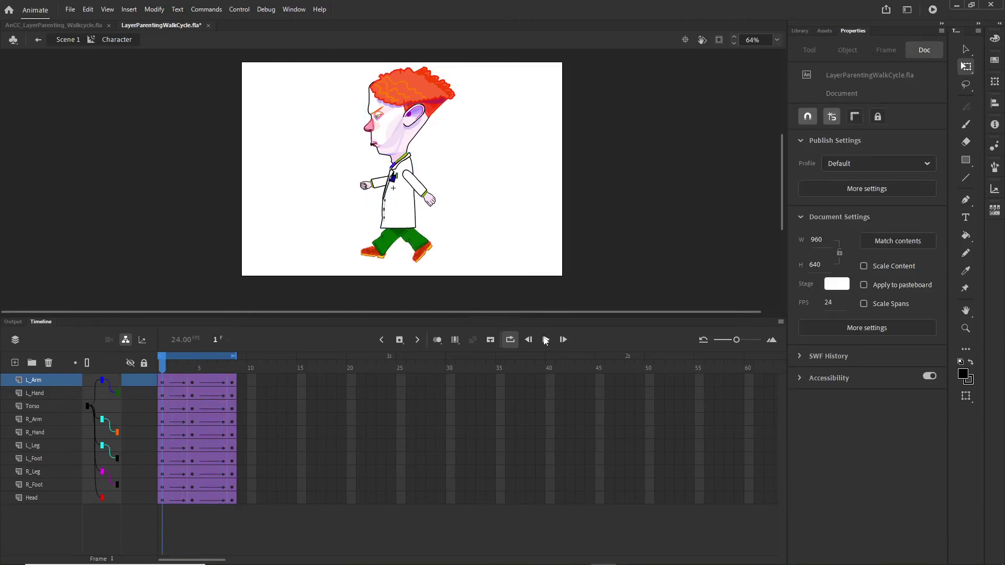
left_click(546, 340)
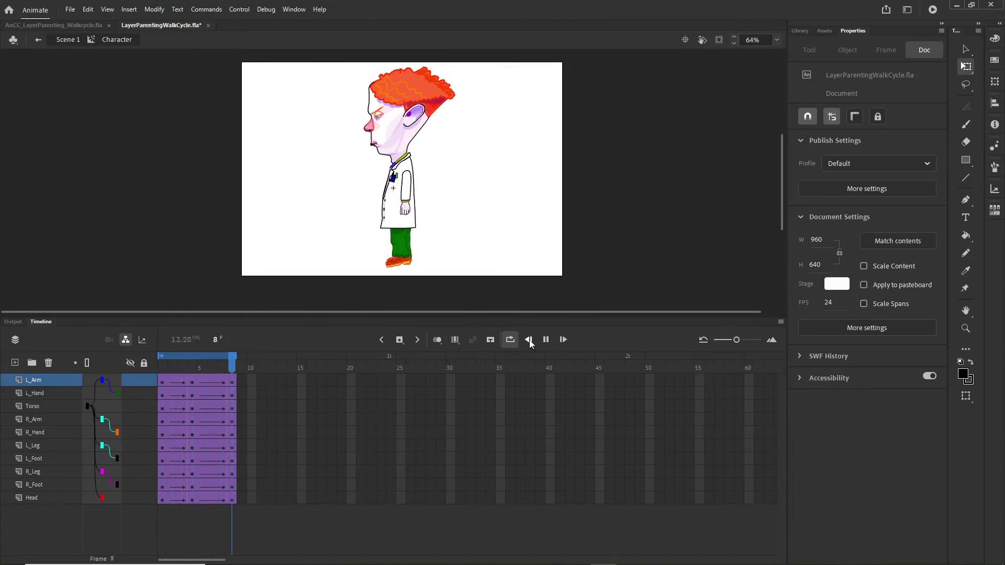
left_click(545, 340)
Return to Scene 1 and create a motion tween on Layer_1 for the Character instance
left_click(65, 41)
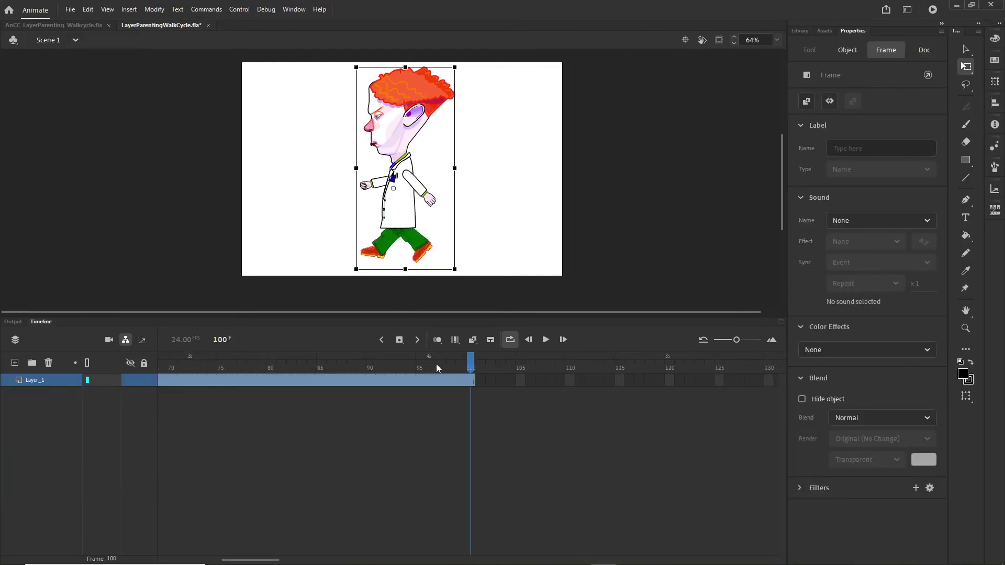
left_click_drag(471, 361, 341, 361)
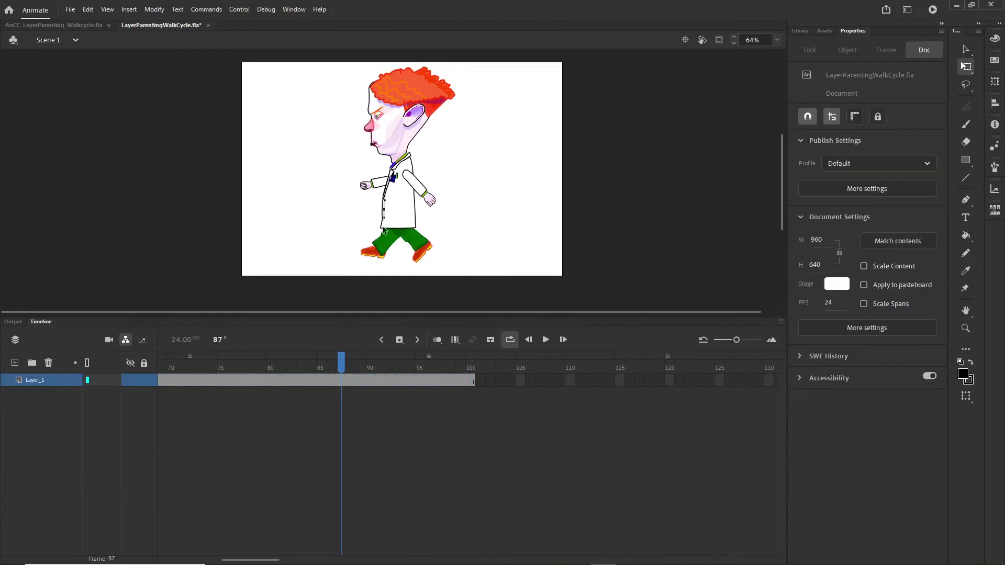
left_click(405, 198)
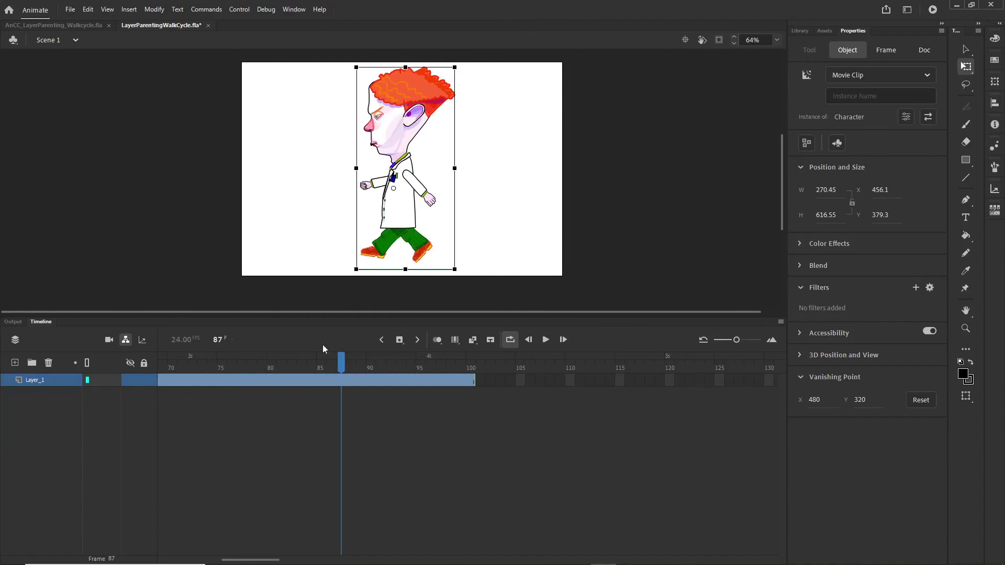
left_click_drag(338, 362, 161, 373)
left_click_drag(739, 341, 730, 343)
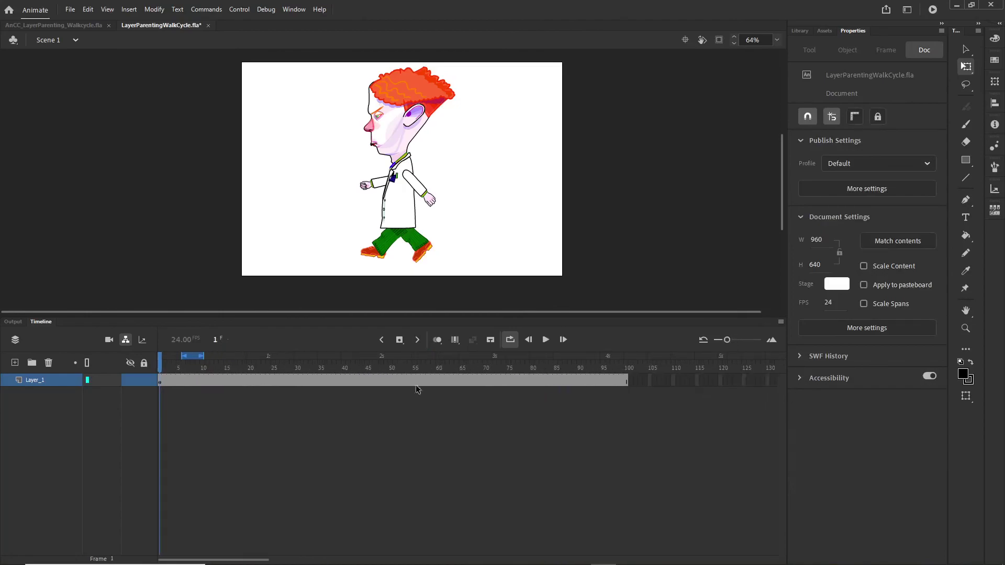
left_click(163, 381)
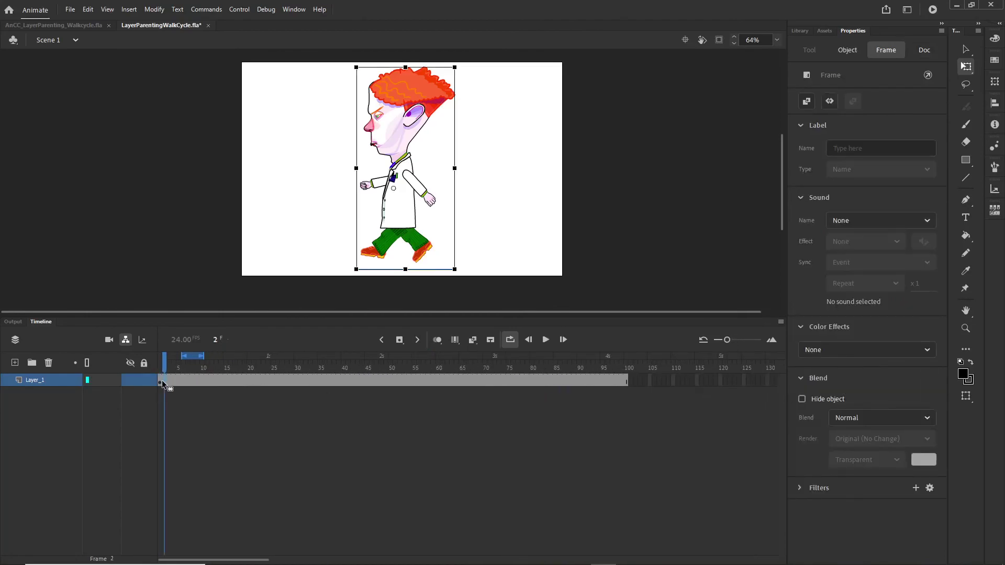
right_click(174, 381)
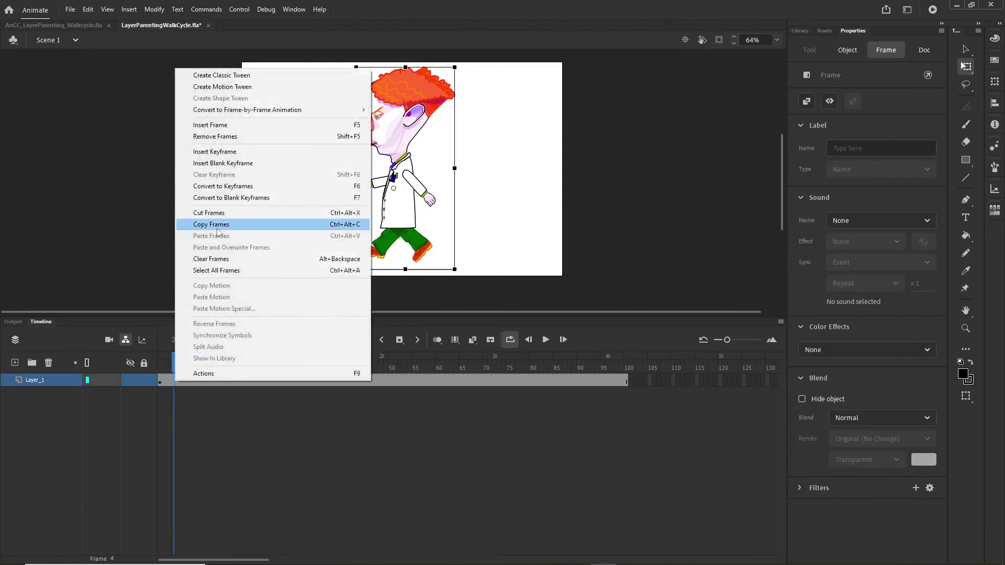
left_click(246, 87)
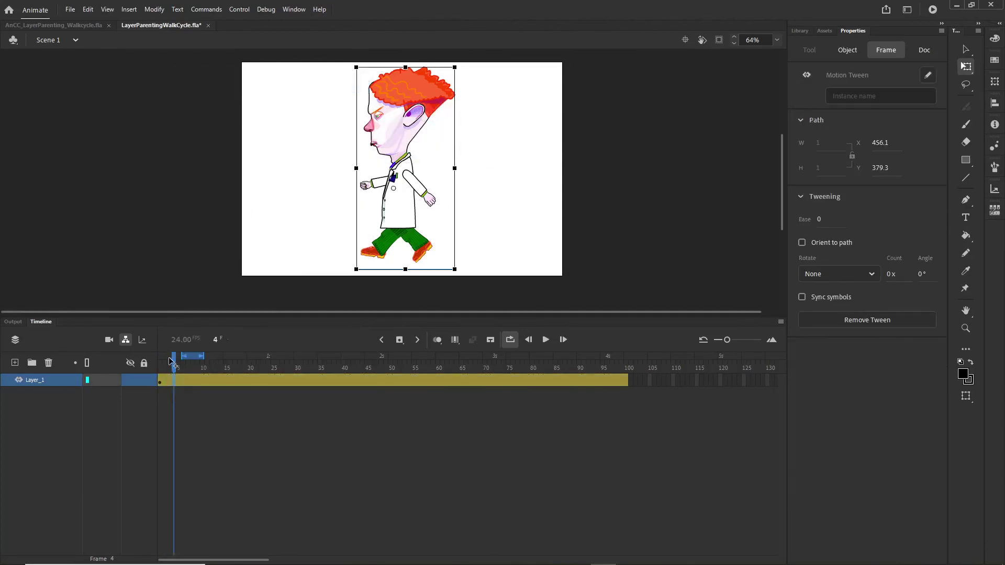
Place the character off the stage's right edge at frame 1 (X about 1110) and off its left edge at frame 100 (X about -258)
left_click_drag(175, 366, 159, 365)
left_click(160, 393)
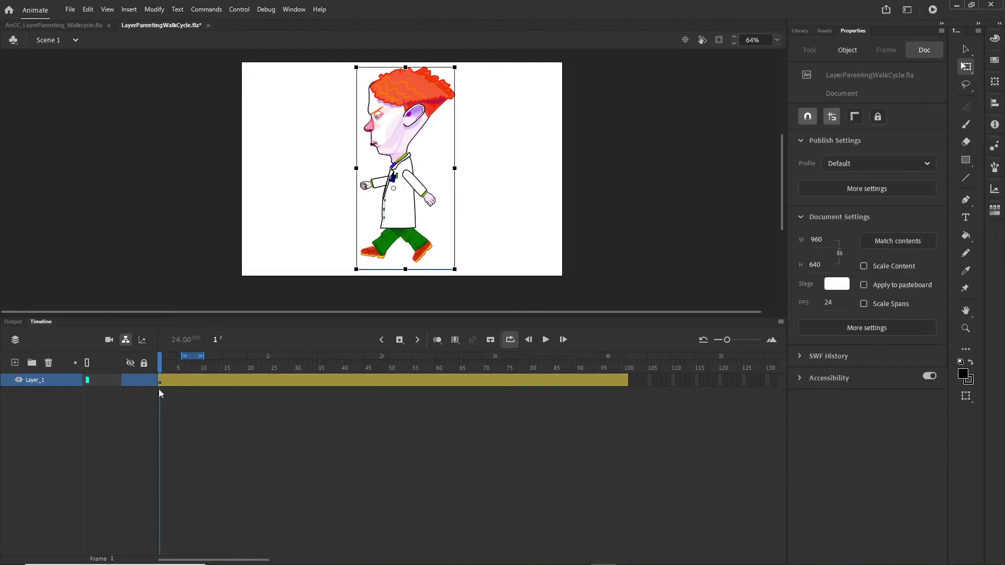
left_click_drag(432, 143, 651, 153)
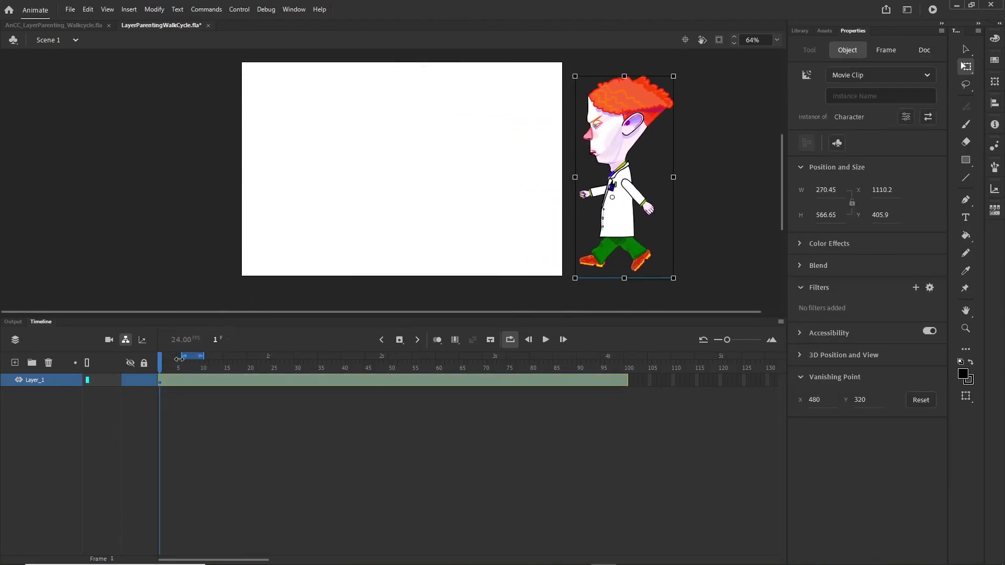
left_click_drag(160, 367, 628, 450)
left_click_drag(644, 120, 187, 120)
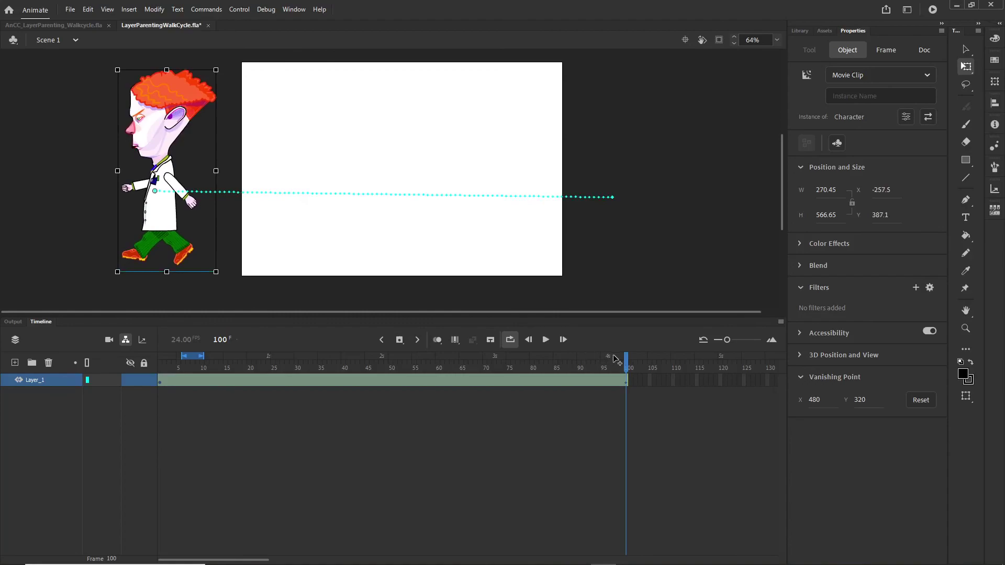
Check the character's position along the motion path at frame 66 and run Test Scene
left_click_drag(628, 368, 466, 367)
left_click(326, 140)
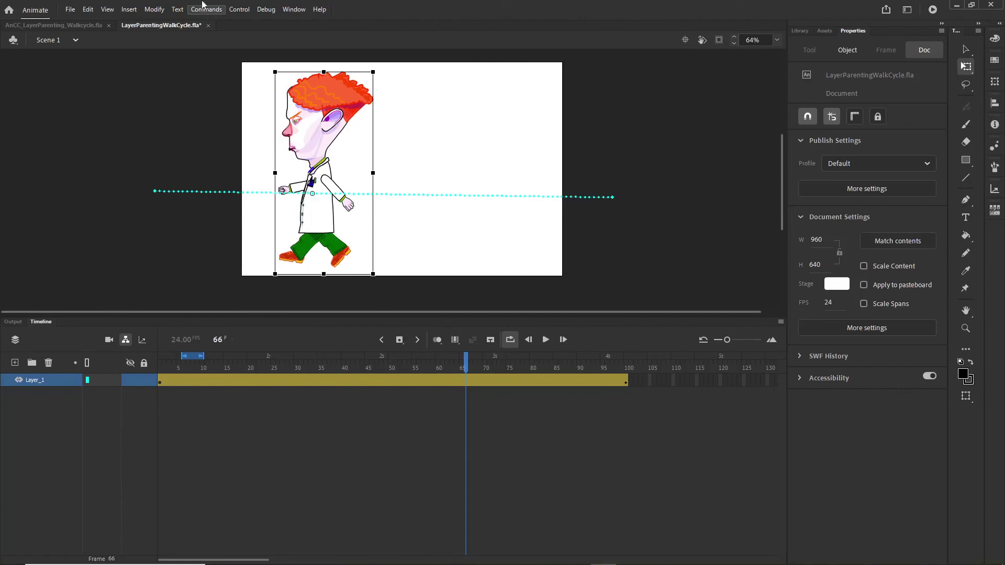
left_click(246, 12)
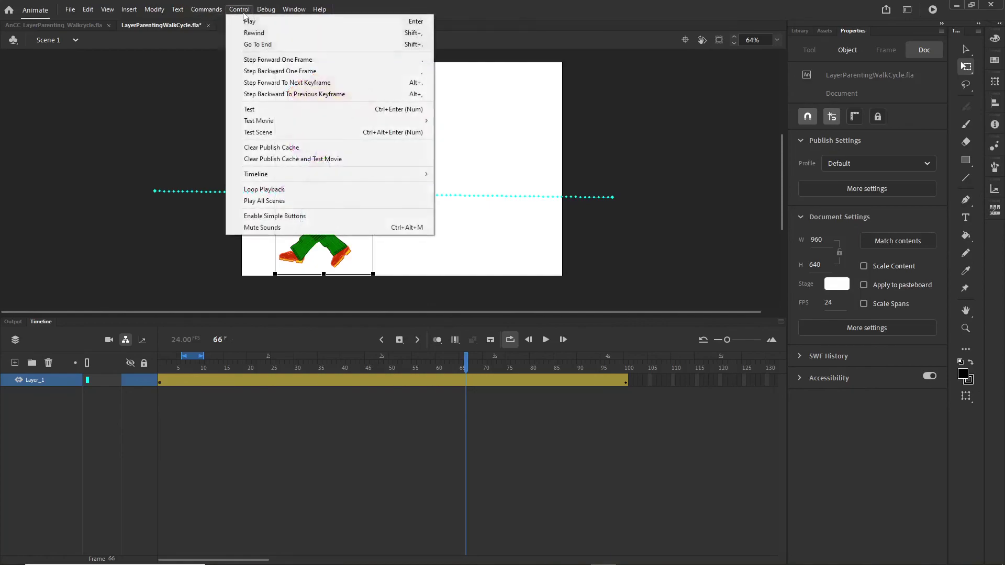
left_click(268, 134)
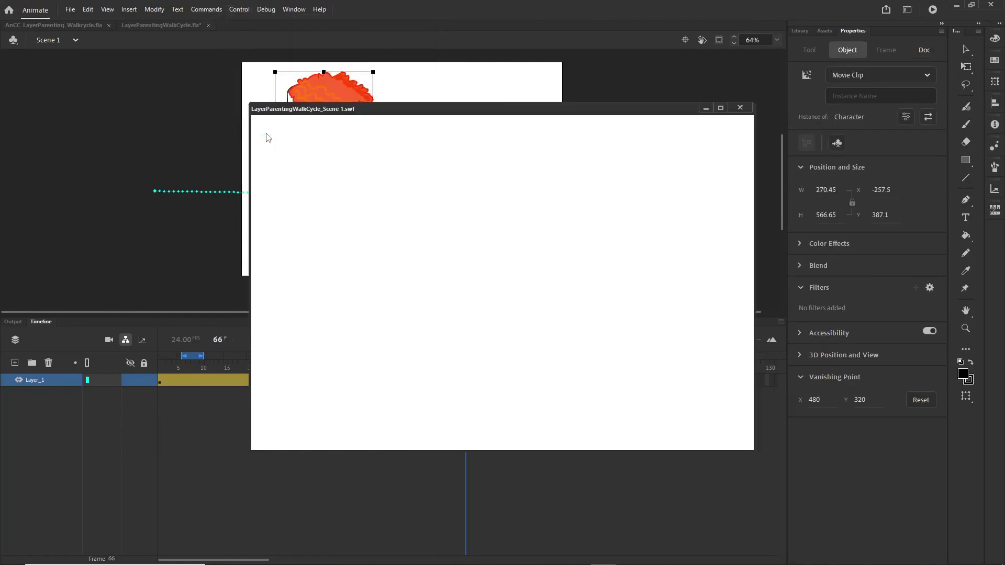